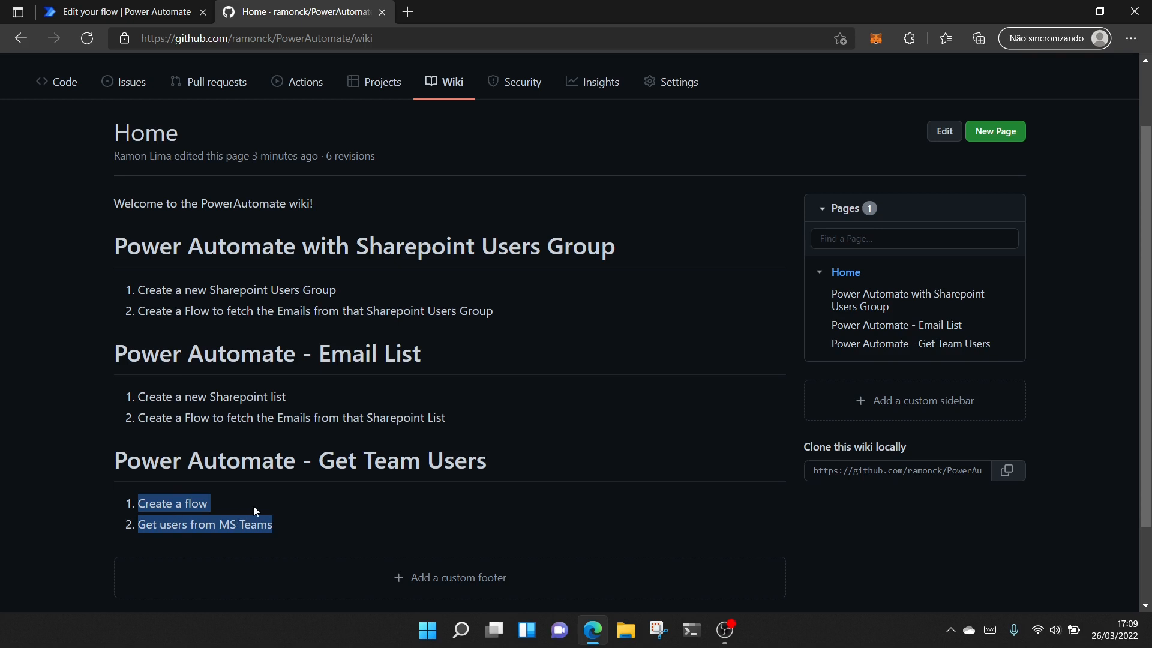
# Switch to Power Automate and create an instant cloud flow named GetTeamUsers with the "Manually trigger a flow" trigger
pyautogui.click(253, 506)
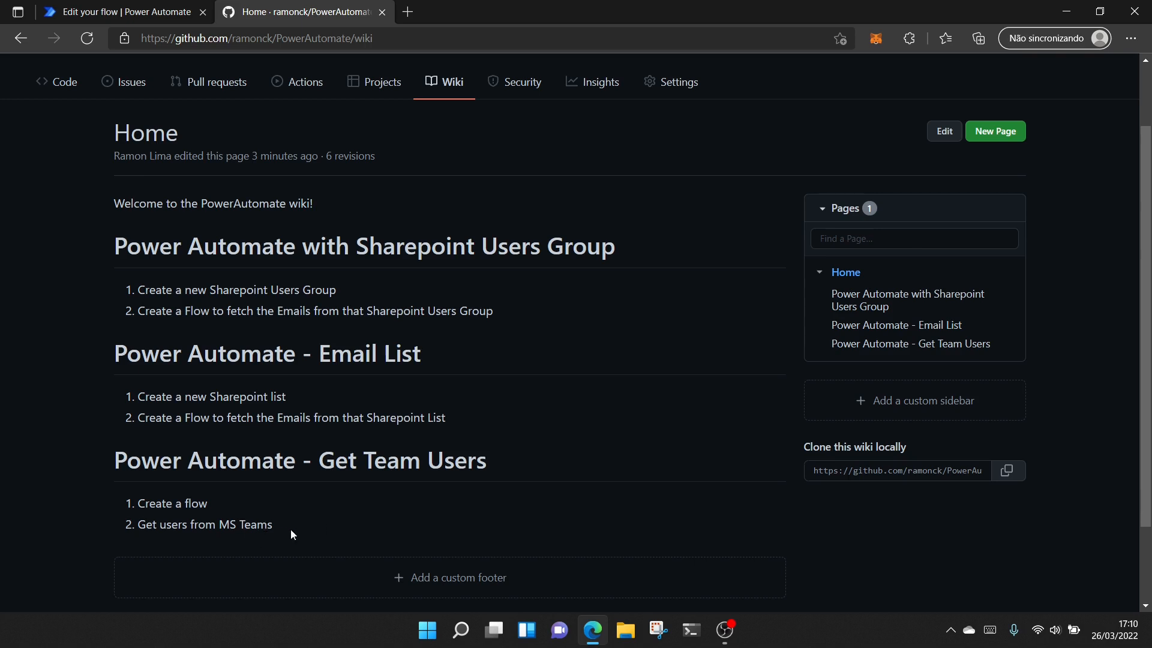
pyautogui.click(177, 7)
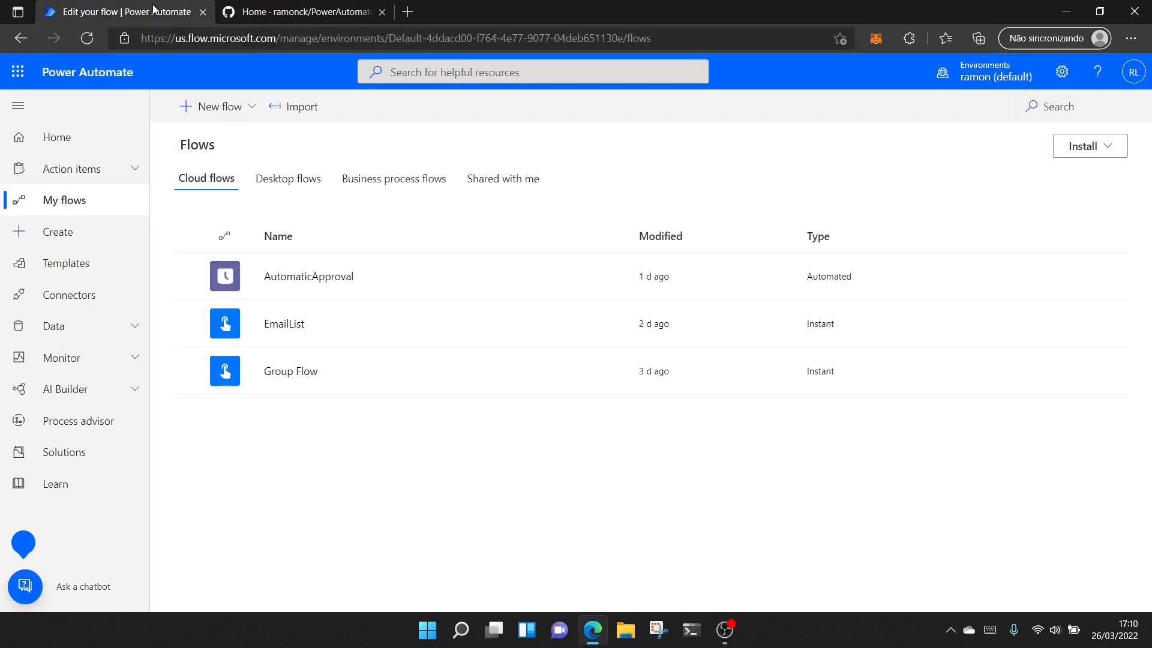
pyautogui.click(202, 110)
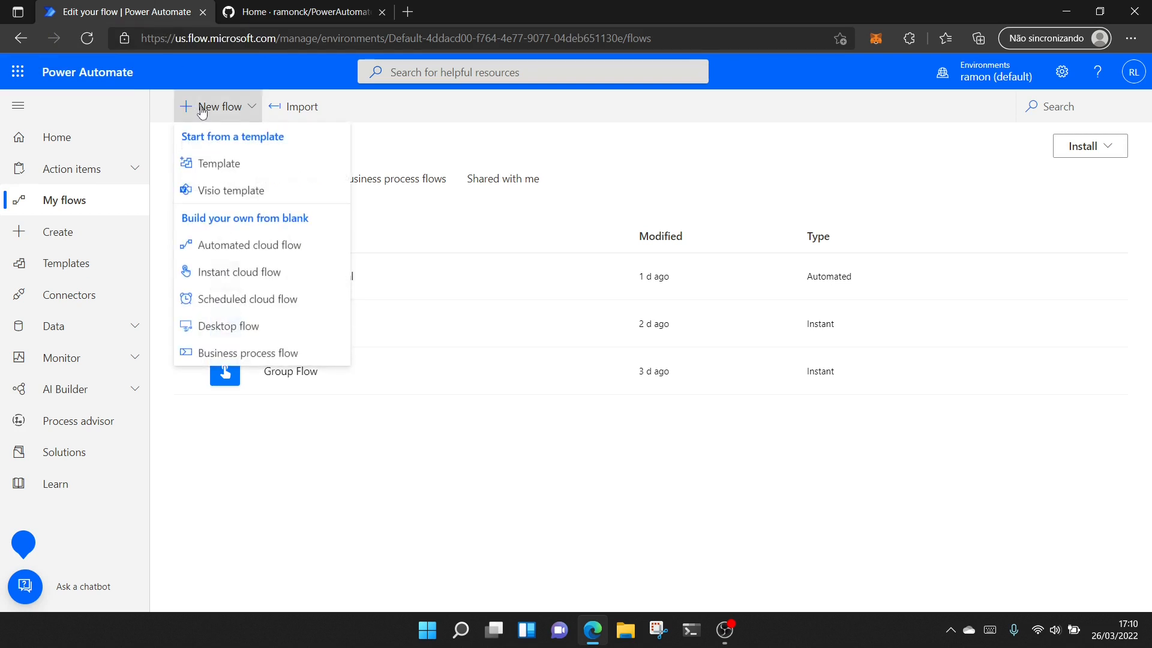
pyautogui.click(242, 276)
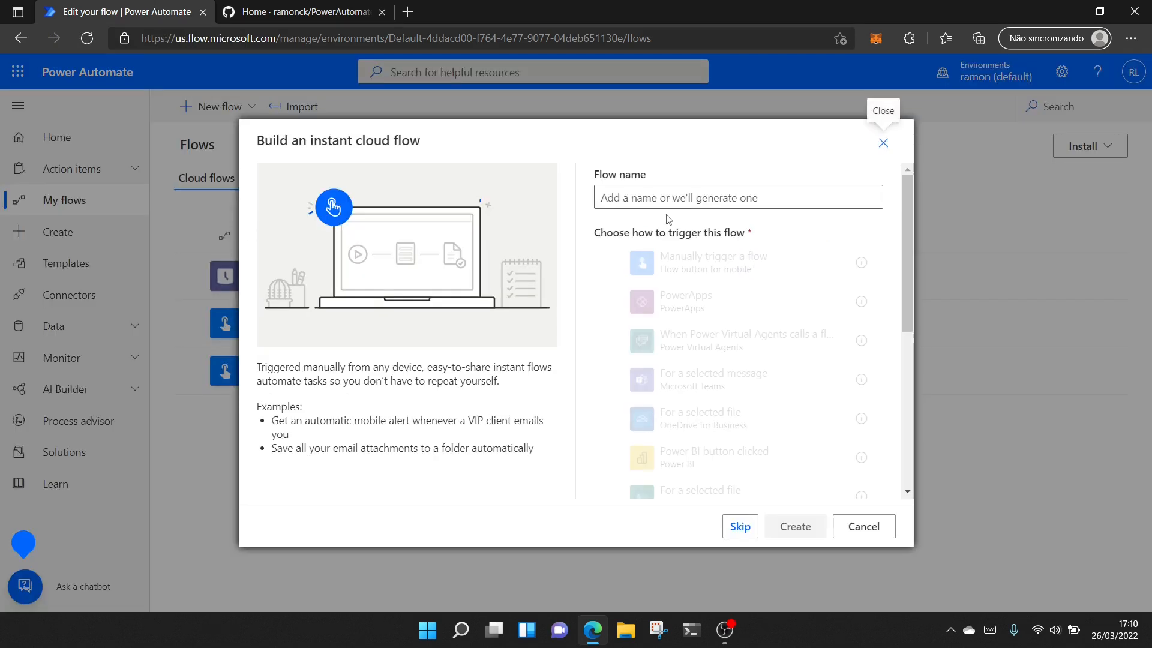
pyautogui.click(611, 265)
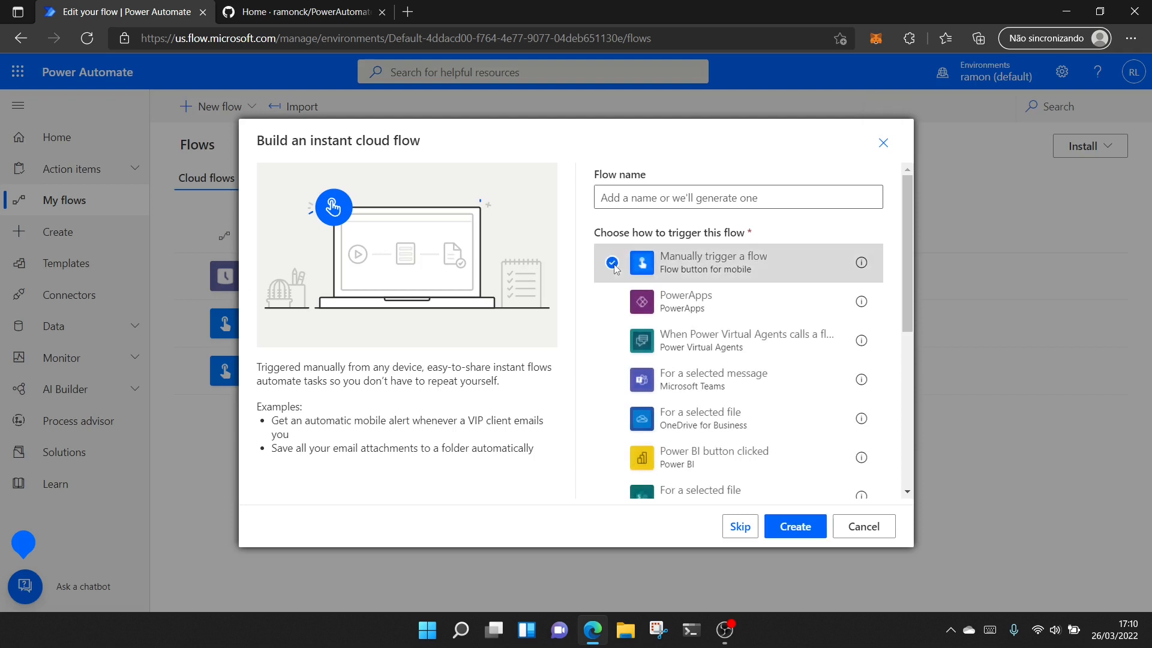
pyautogui.click(644, 196)
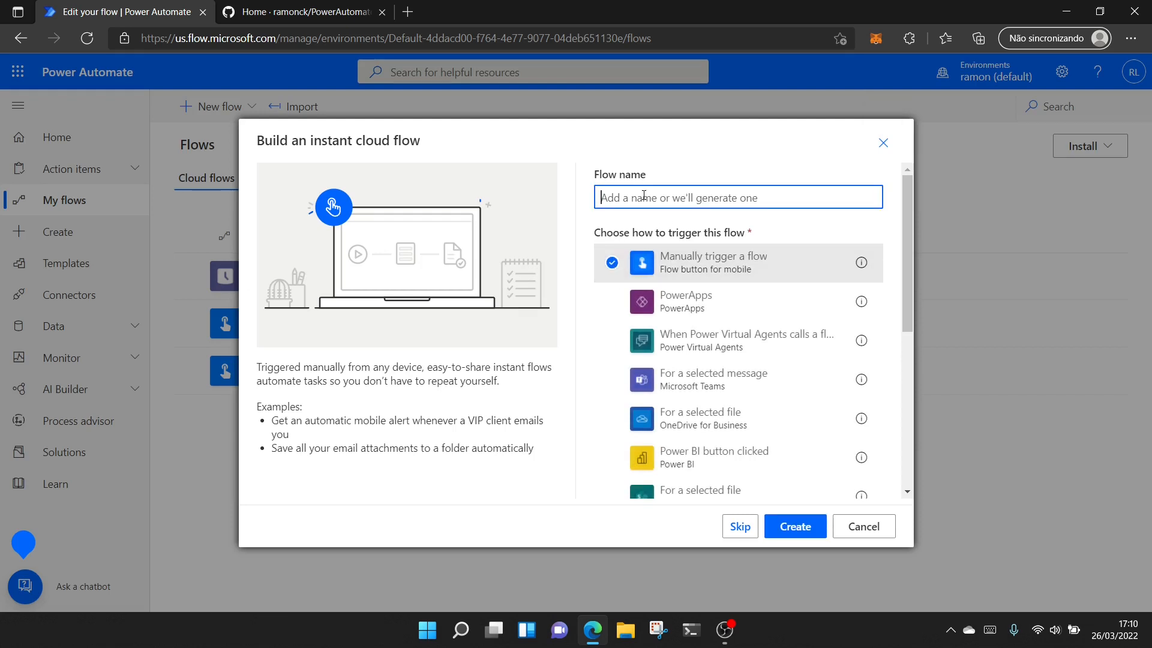
pyautogui.write('GetTea')
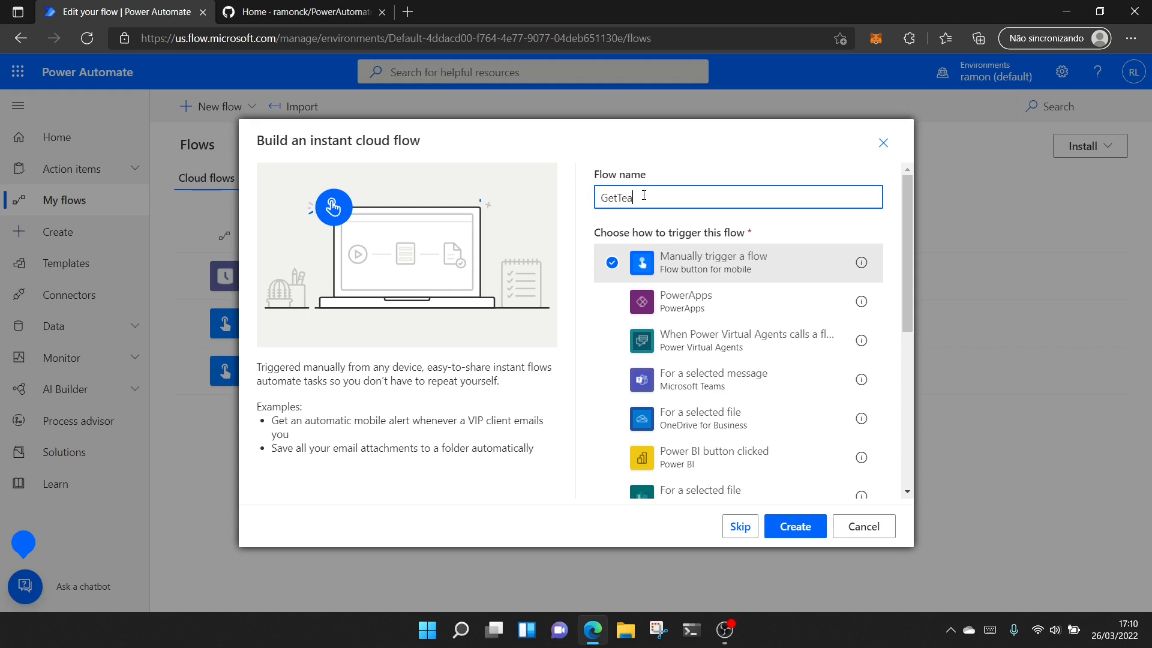
pyautogui.write('mUsers')
pyautogui.click(801, 538)
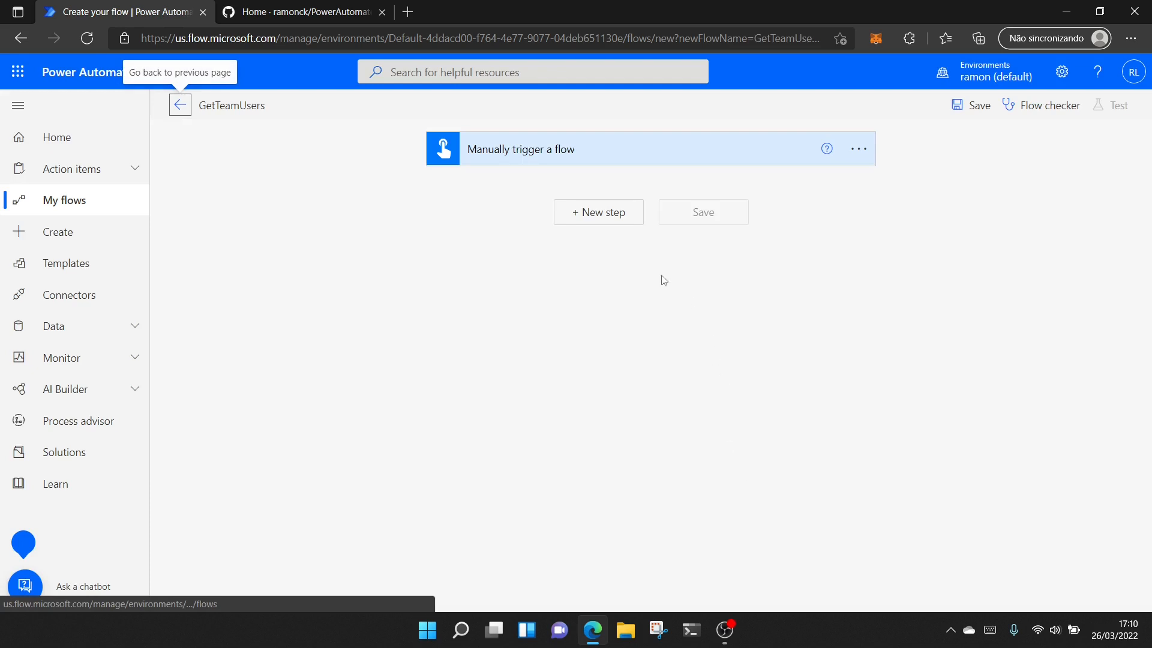
# Add the Office 365 Groups action "List group members" after the trigger and set its Group Id to Project 1
pyautogui.click(601, 216)
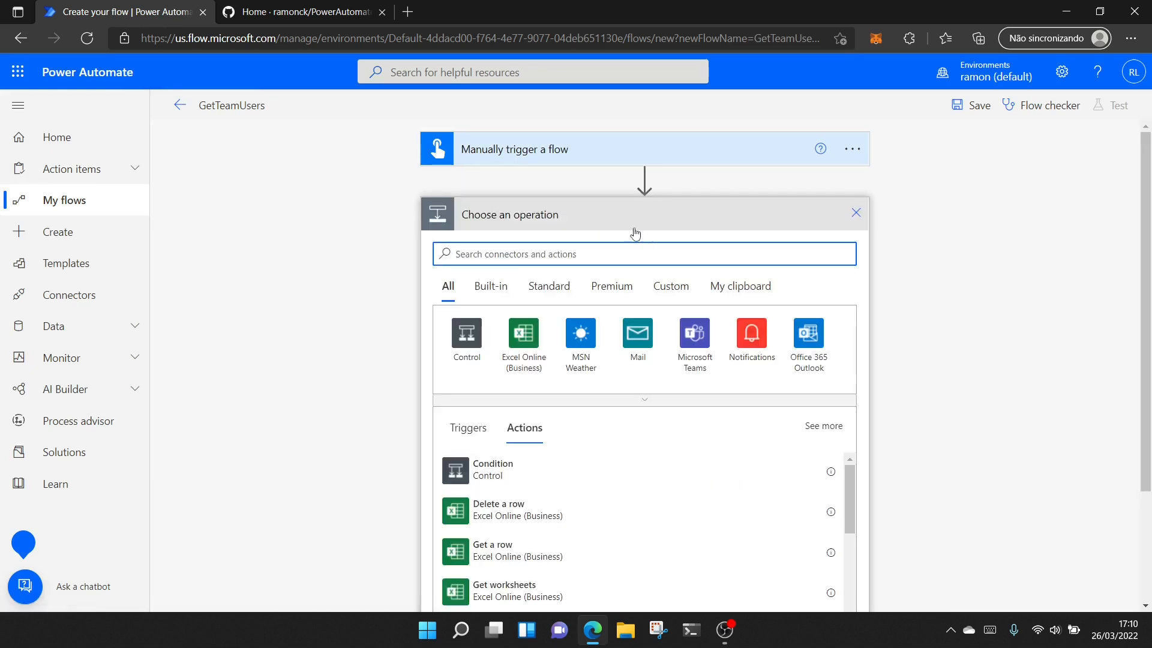
pyautogui.click(665, 253)
pyautogui.write('Office')
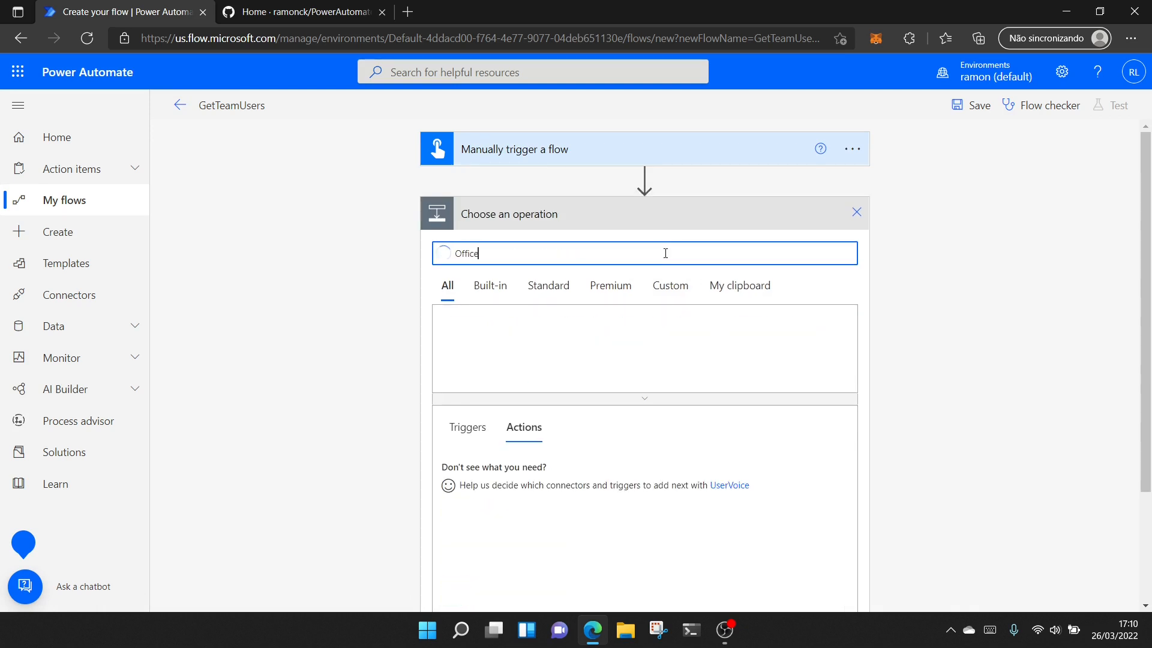
pyautogui.write(' 365')
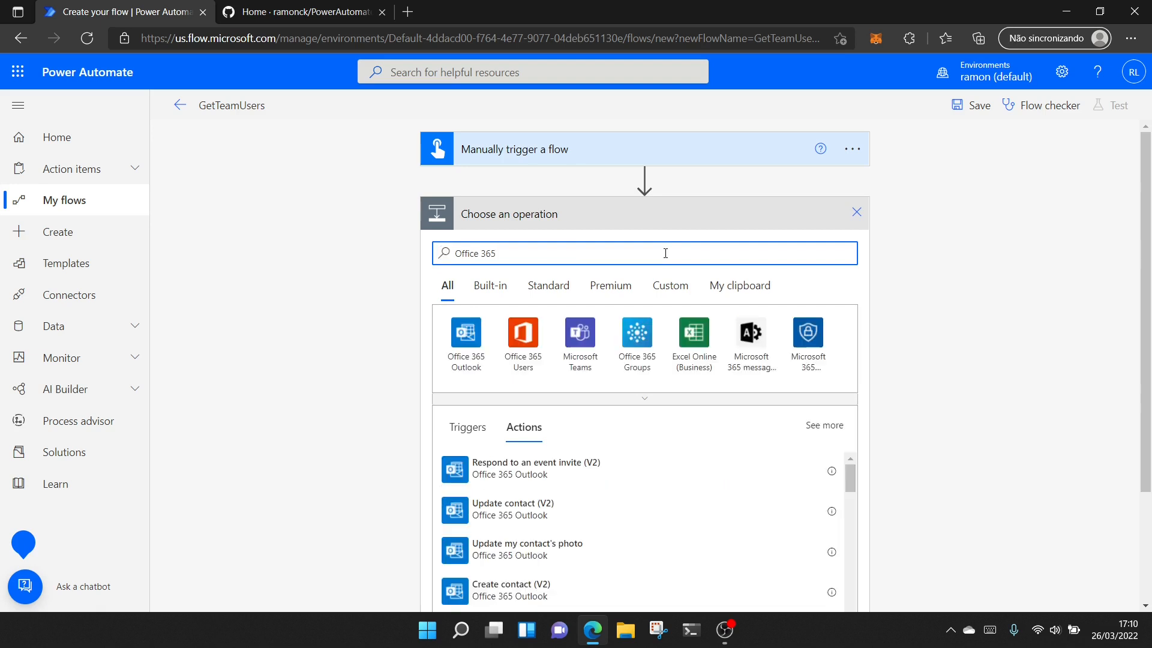
pyautogui.click(641, 337)
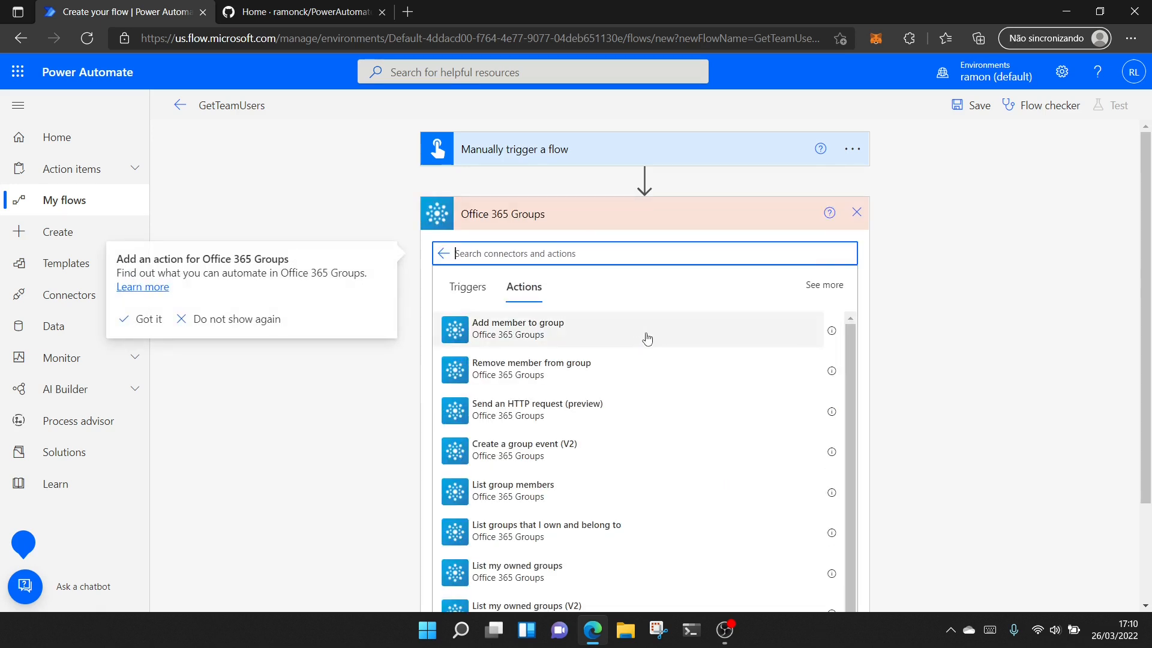
pyautogui.click(531, 499)
pyautogui.click(532, 496)
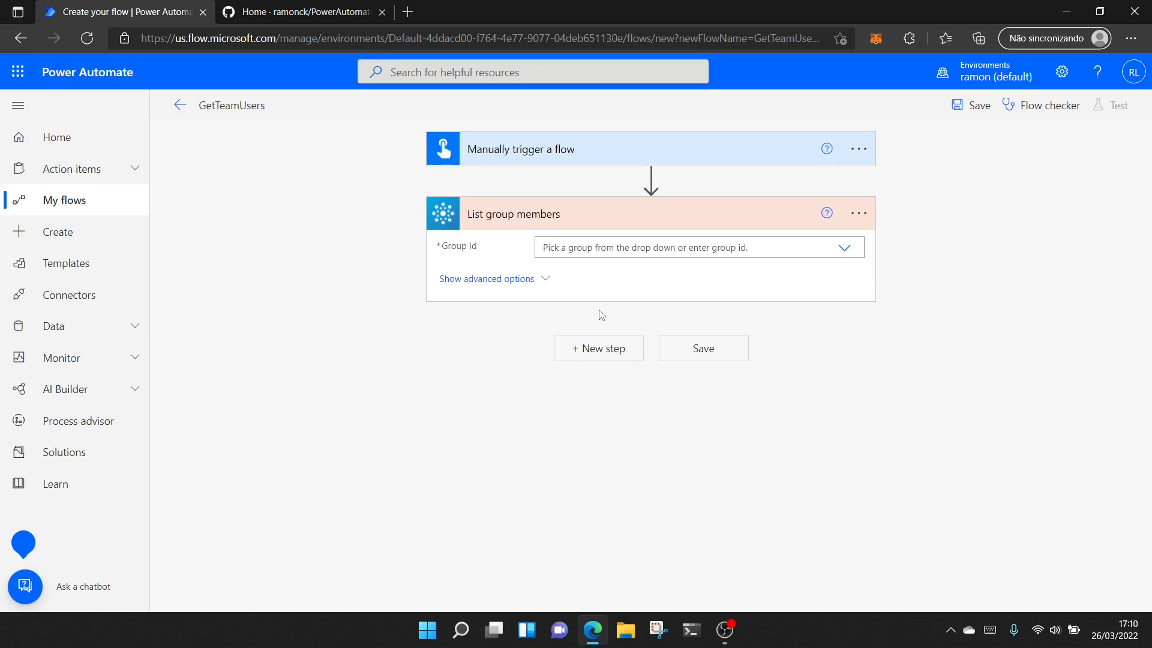
pyautogui.click(844, 251)
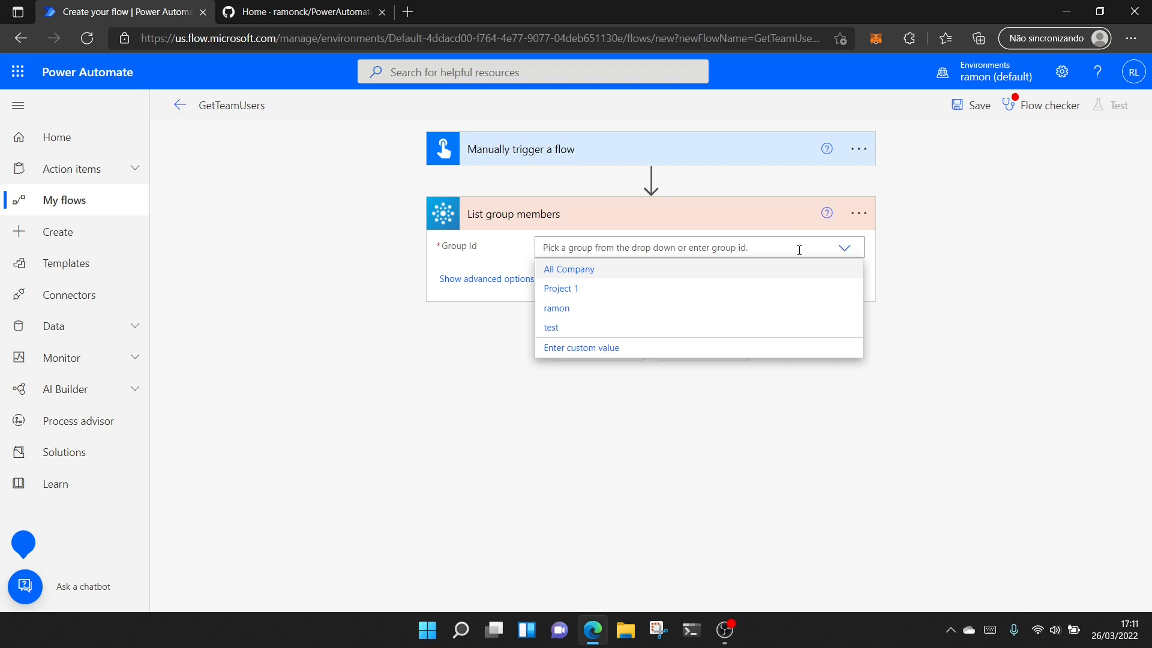
pyautogui.click(579, 295)
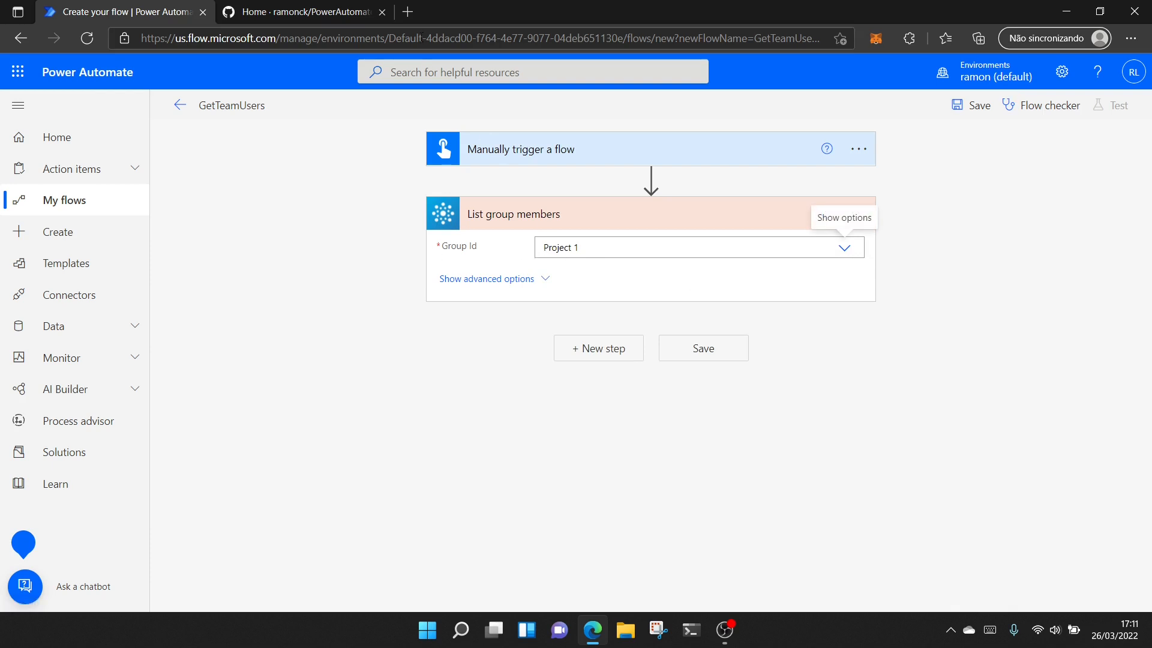
# Open teams.microsoft.com in a new browser tab and examine the owners, members and guests of the Project 1 team
pyautogui.click(403, 16)
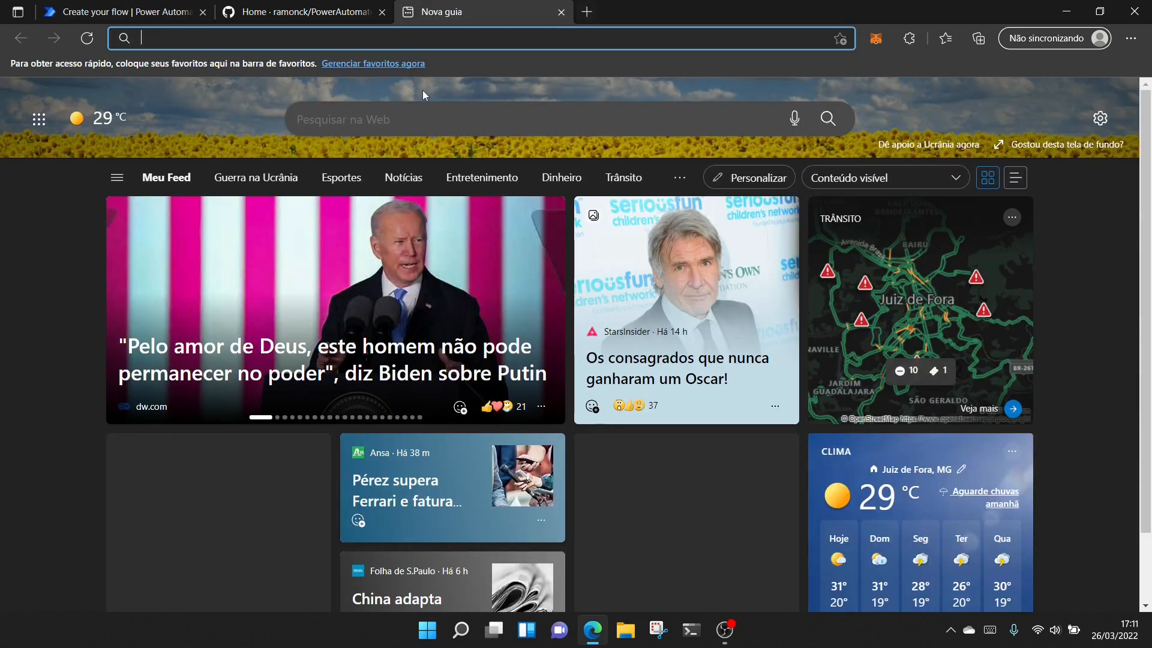
pyautogui.write('teams.microsoft.com')
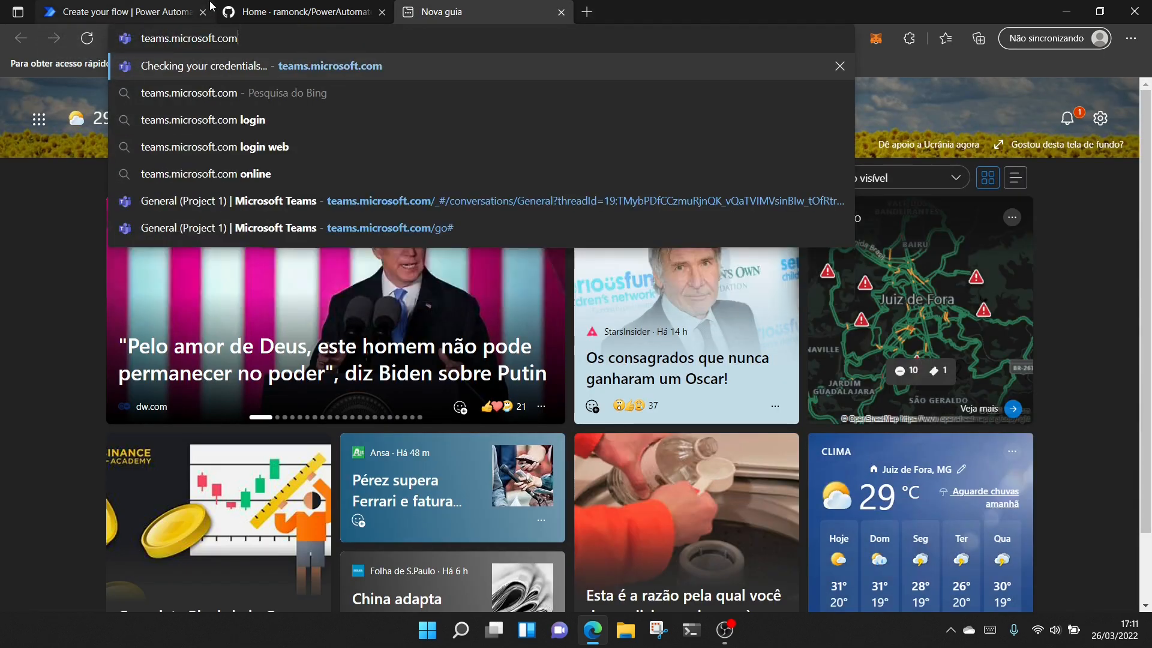
pyautogui.press('Return')
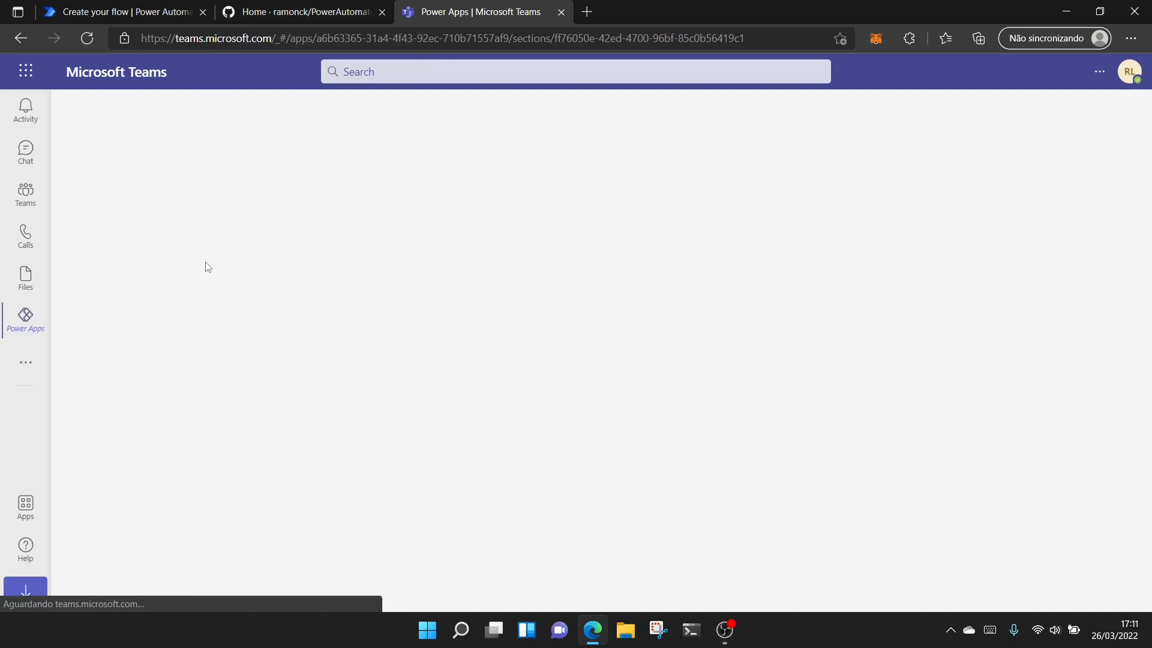
pyautogui.click(32, 205)
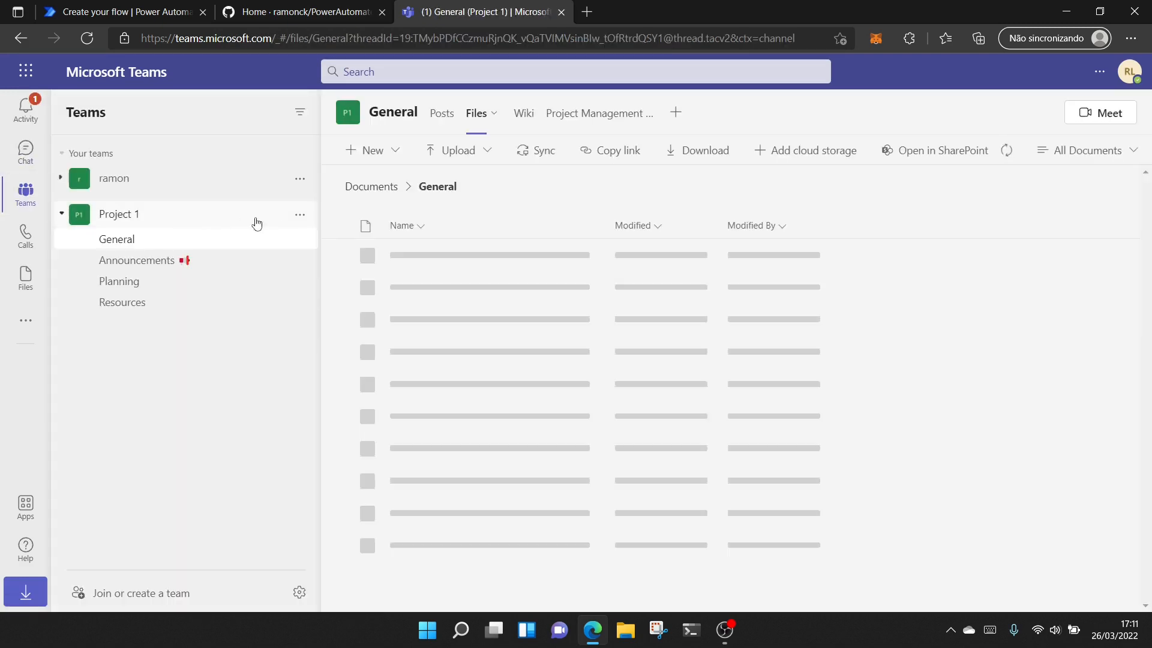
pyautogui.click(306, 217)
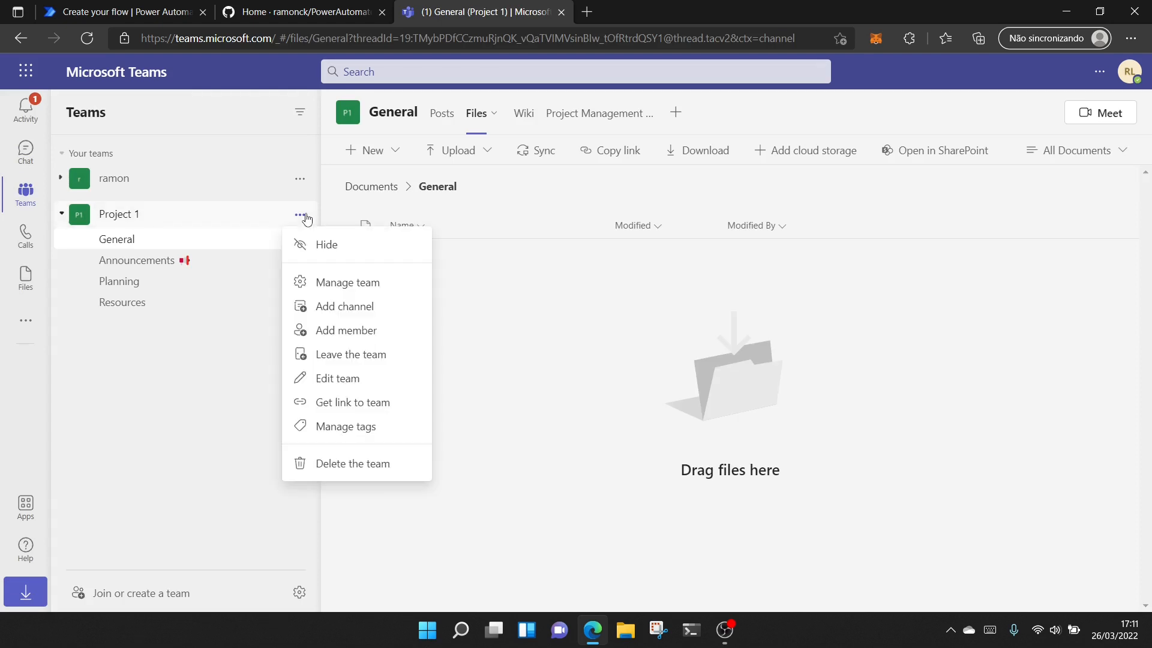
pyautogui.click(370, 291)
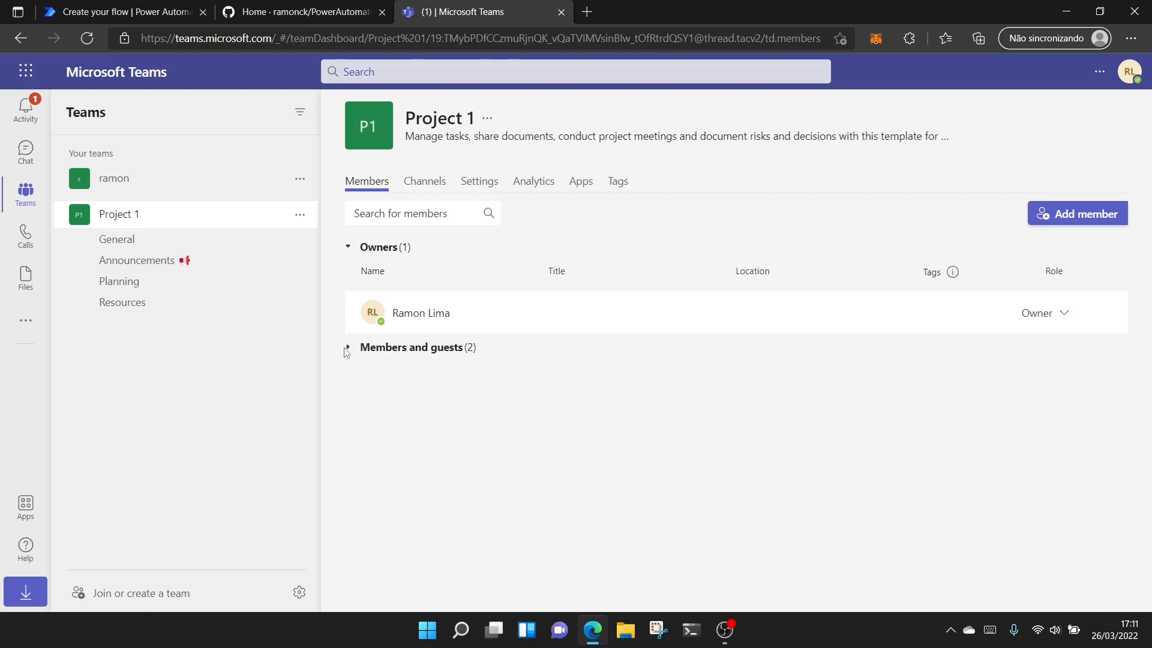
pyautogui.click(349, 350)
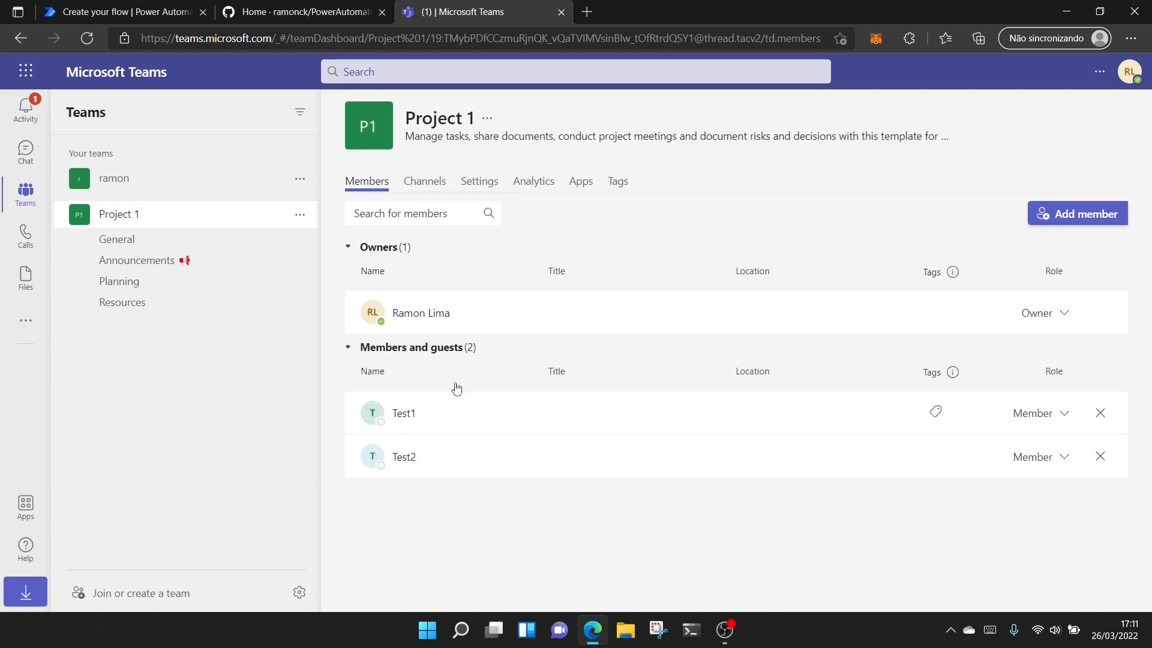
# Back in Power Automate, add a Compose action after List group members with that action's "value" dynamic content as its input
pyautogui.click(130, 5)
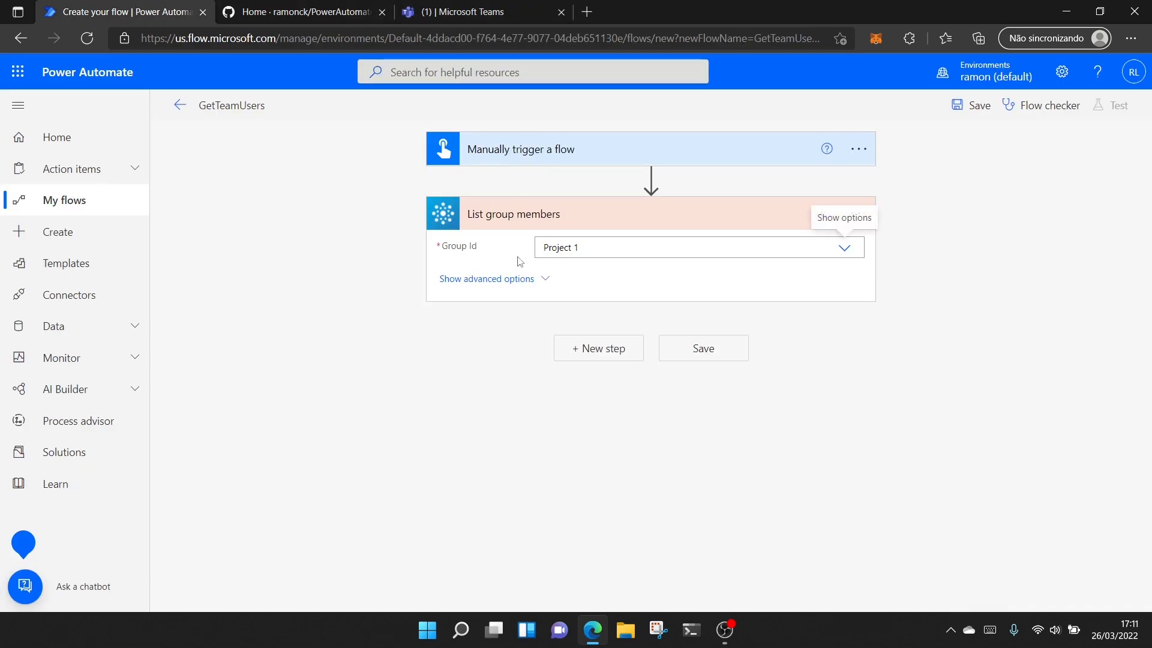
pyautogui.click(606, 351)
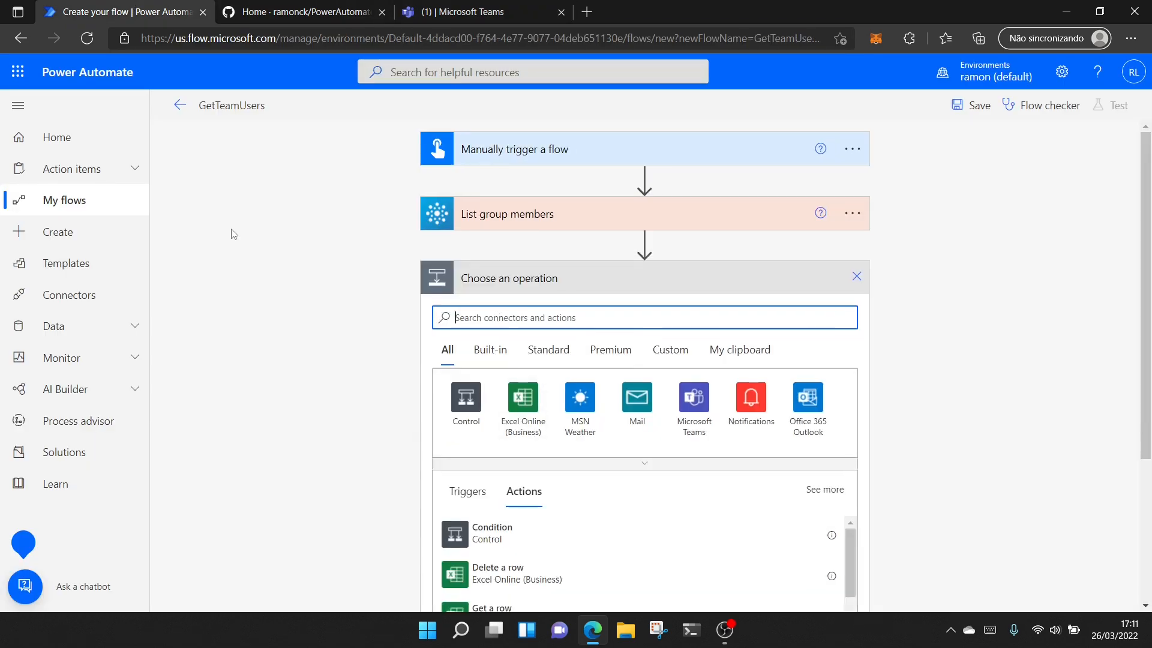
pyautogui.write('compose')
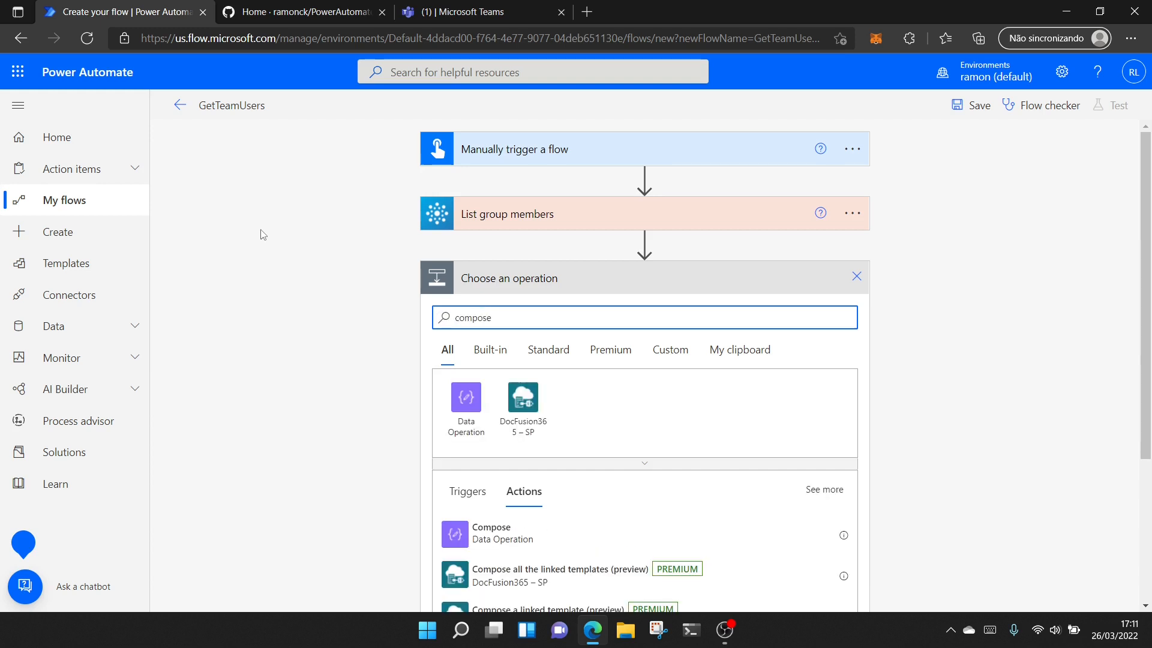
pyautogui.click(510, 534)
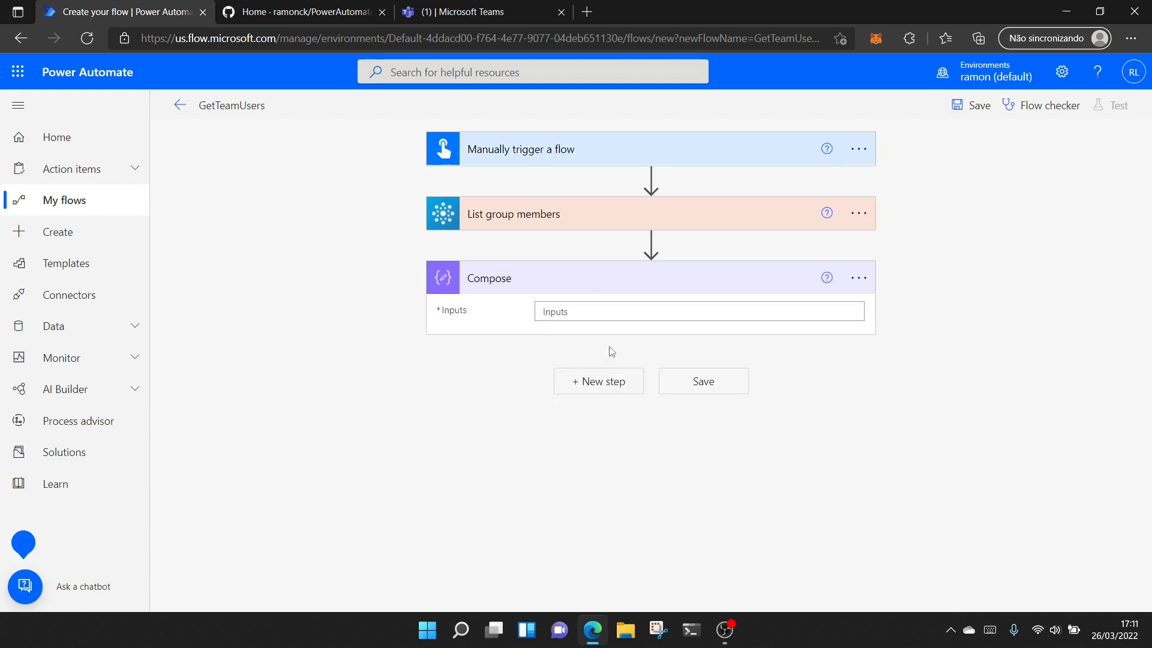
pyautogui.click(592, 310)
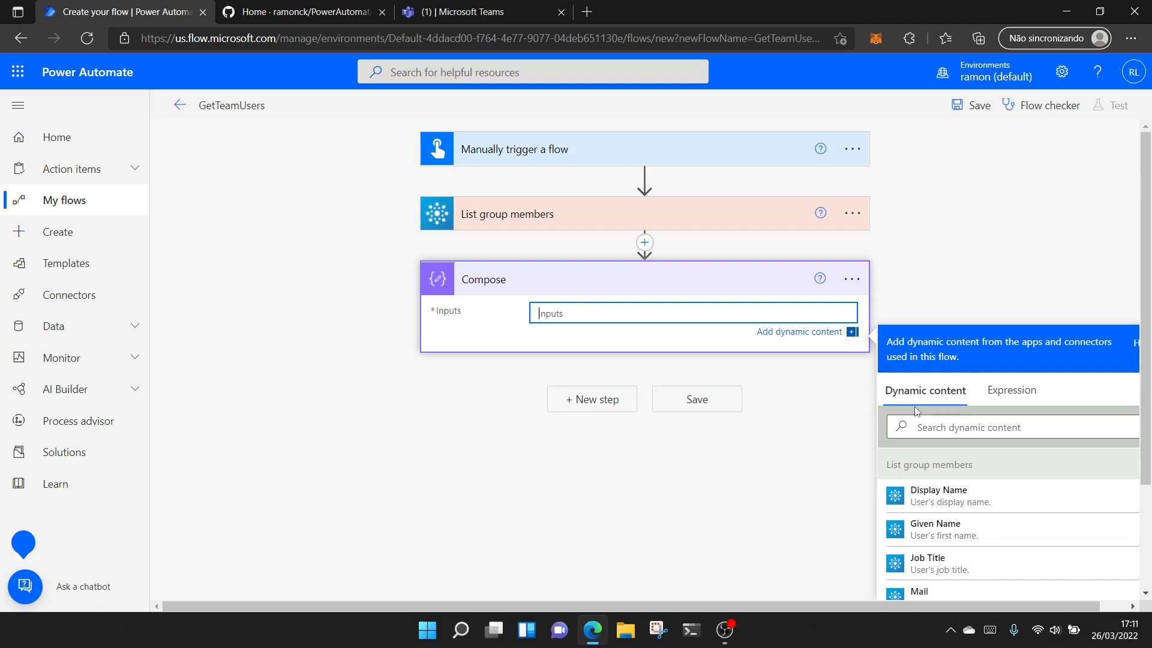
pyautogui.click(958, 426)
pyautogui.write('value')
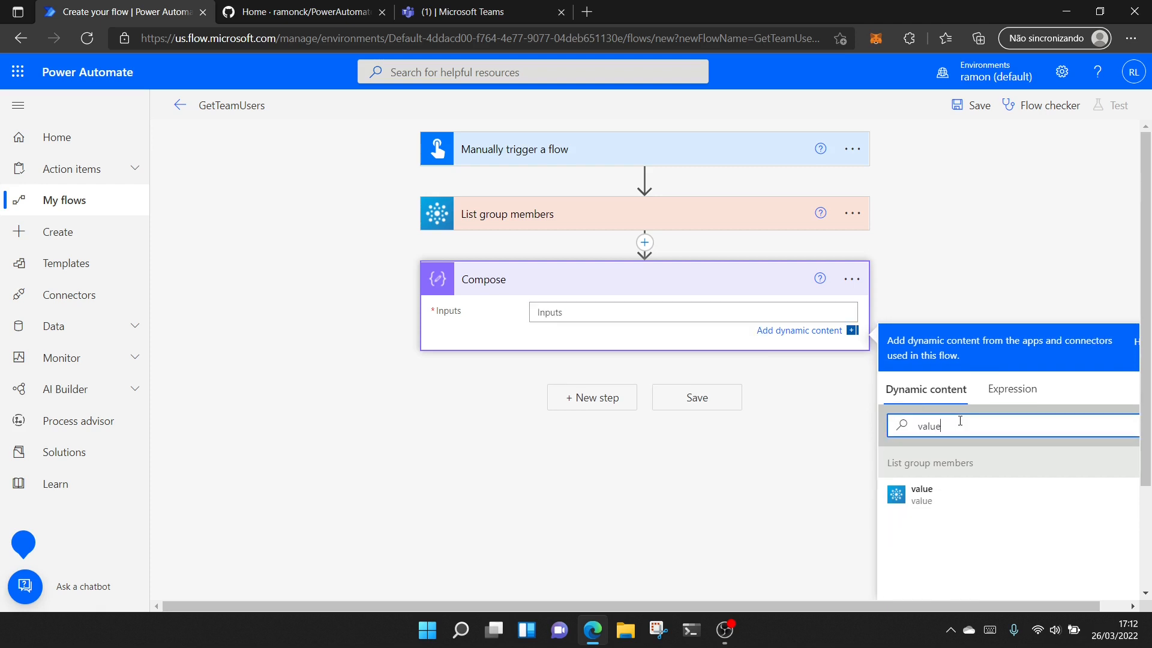
pyautogui.click(936, 497)
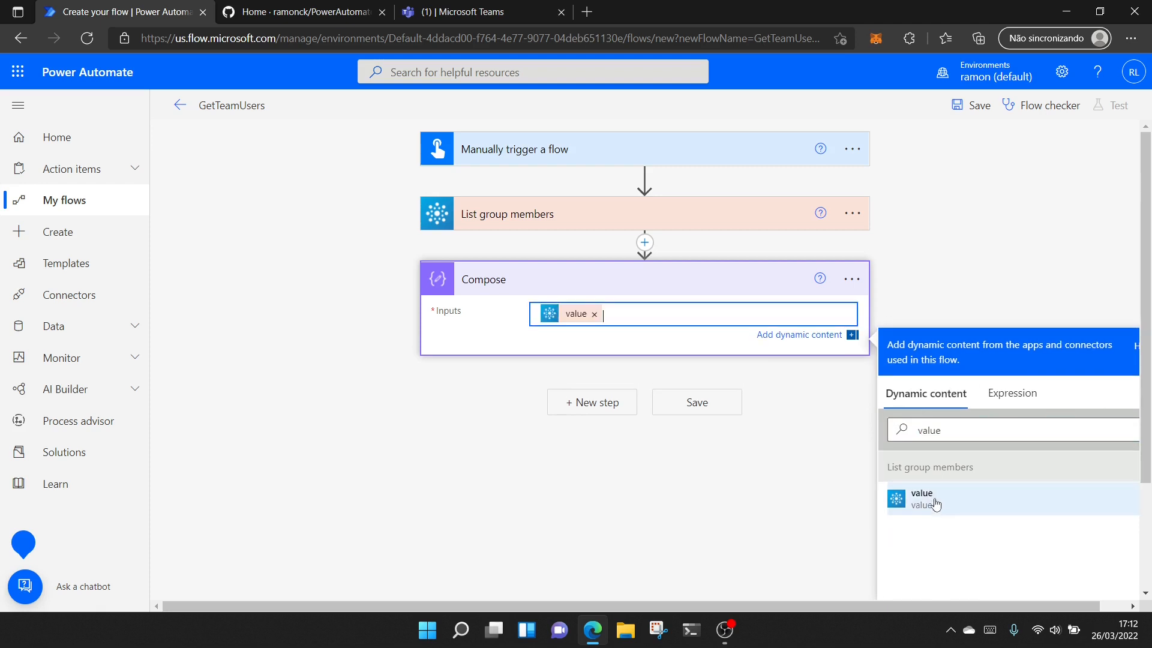
pyautogui.click(975, 235)
# Save the GetTeamUsers flow and run a manual test of it using the Office 365 Groups connection
pyautogui.click(984, 114)
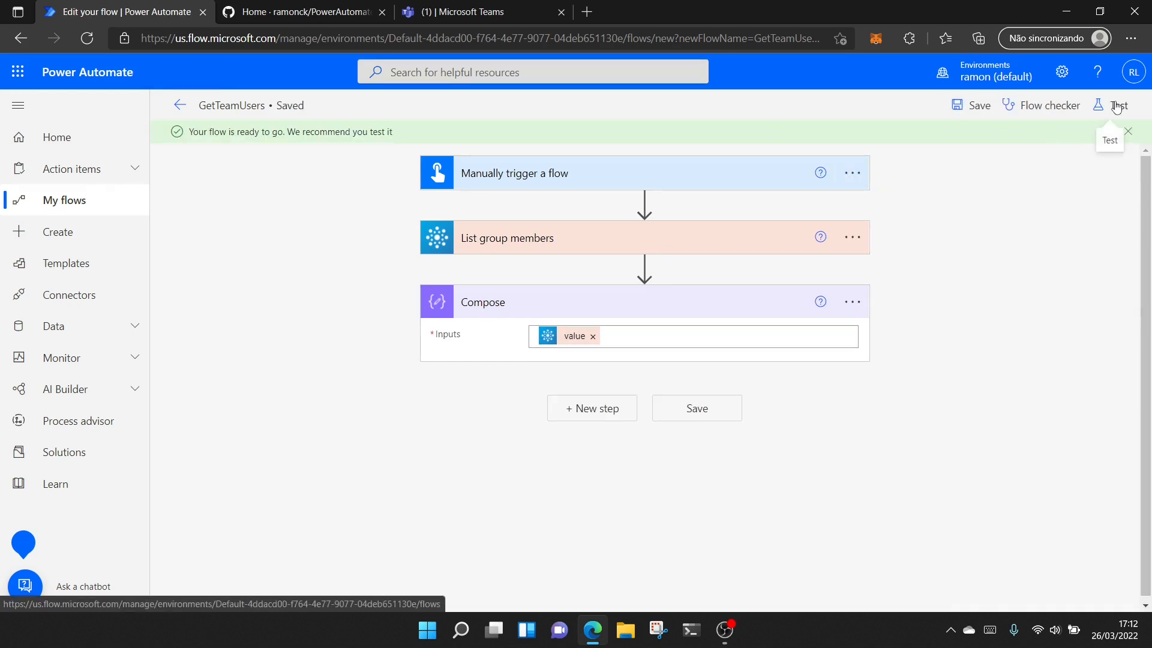
pyautogui.click(1117, 107)
pyautogui.click(918, 142)
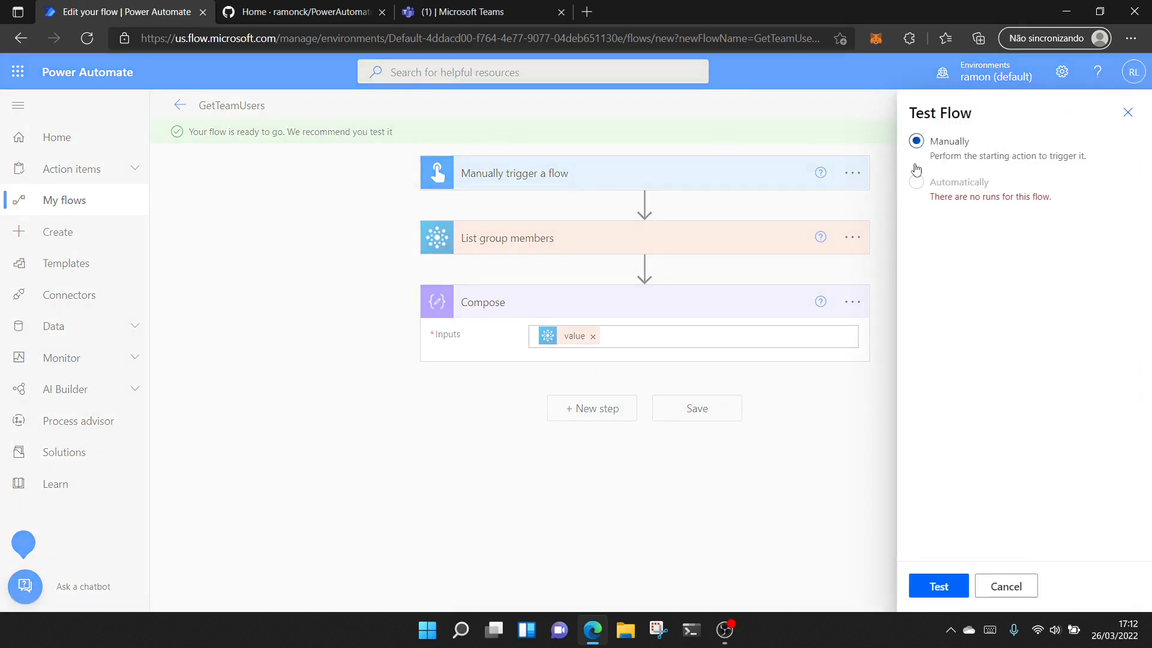
pyautogui.click(937, 585)
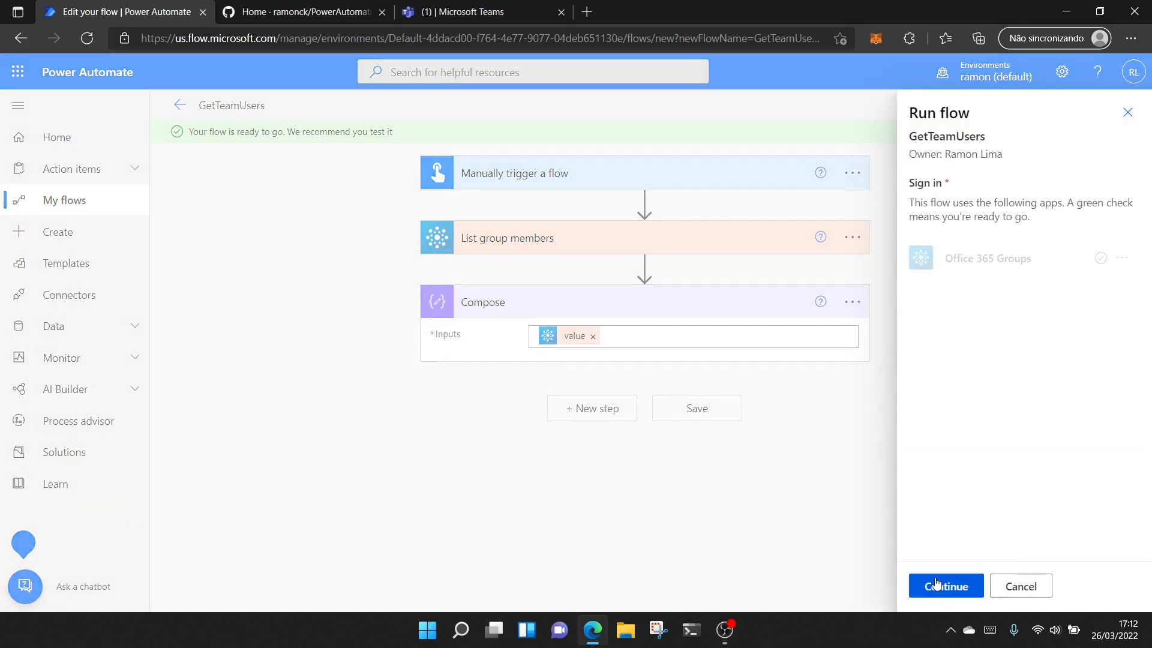
pyautogui.click(946, 586)
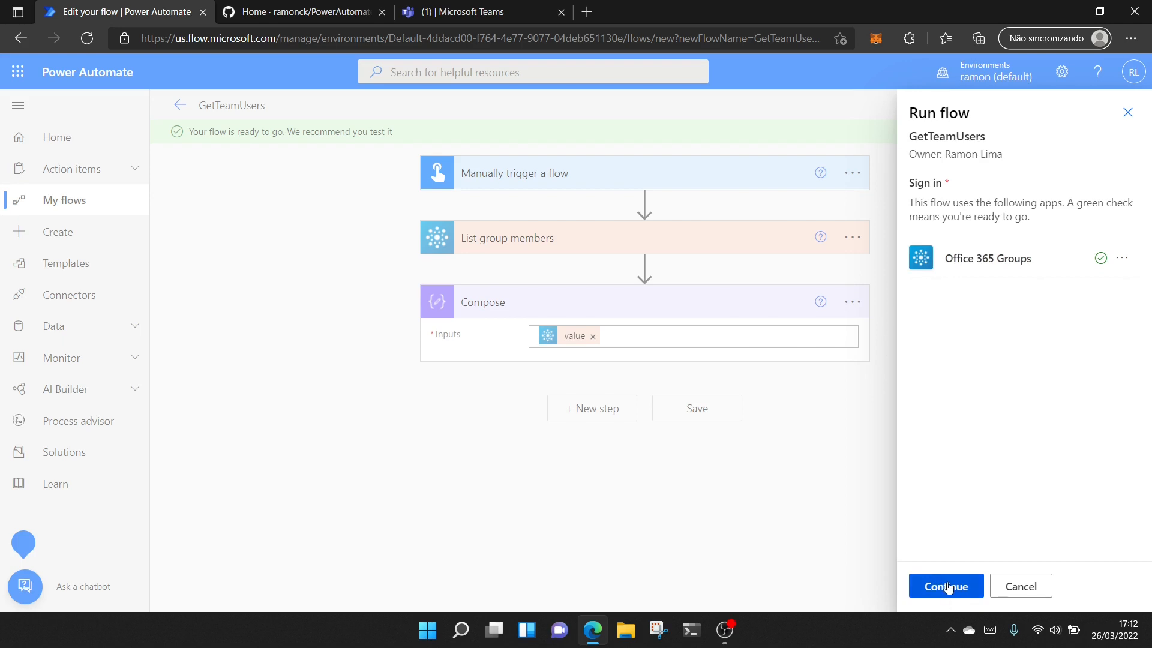
pyautogui.click(949, 586)
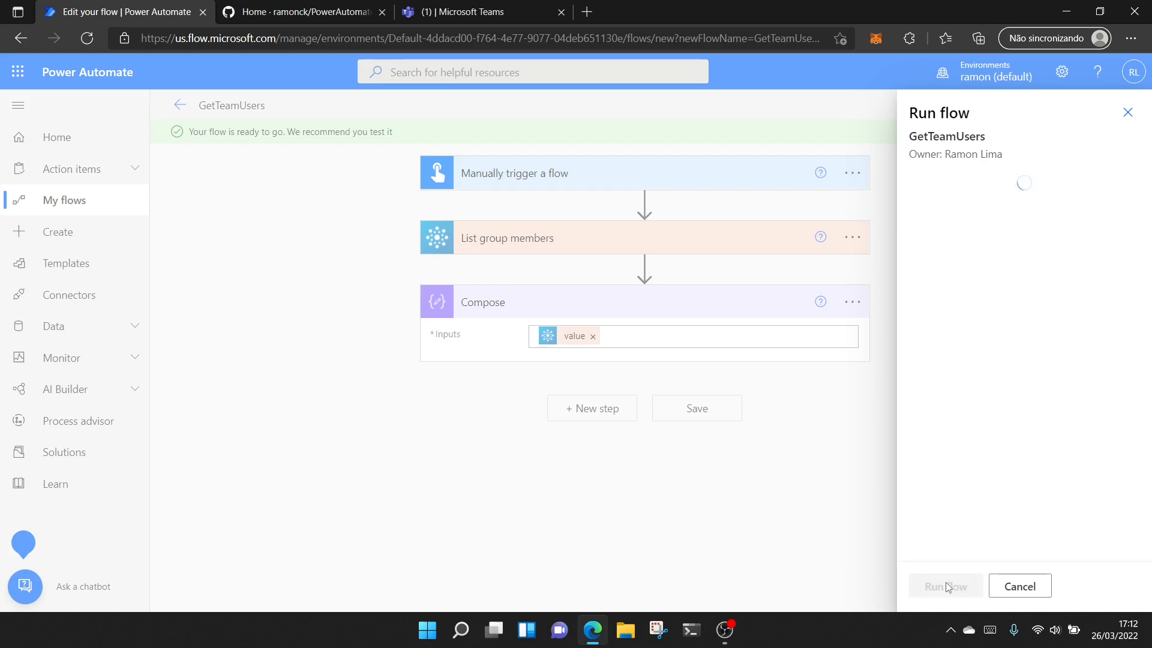
pyautogui.click(952, 586)
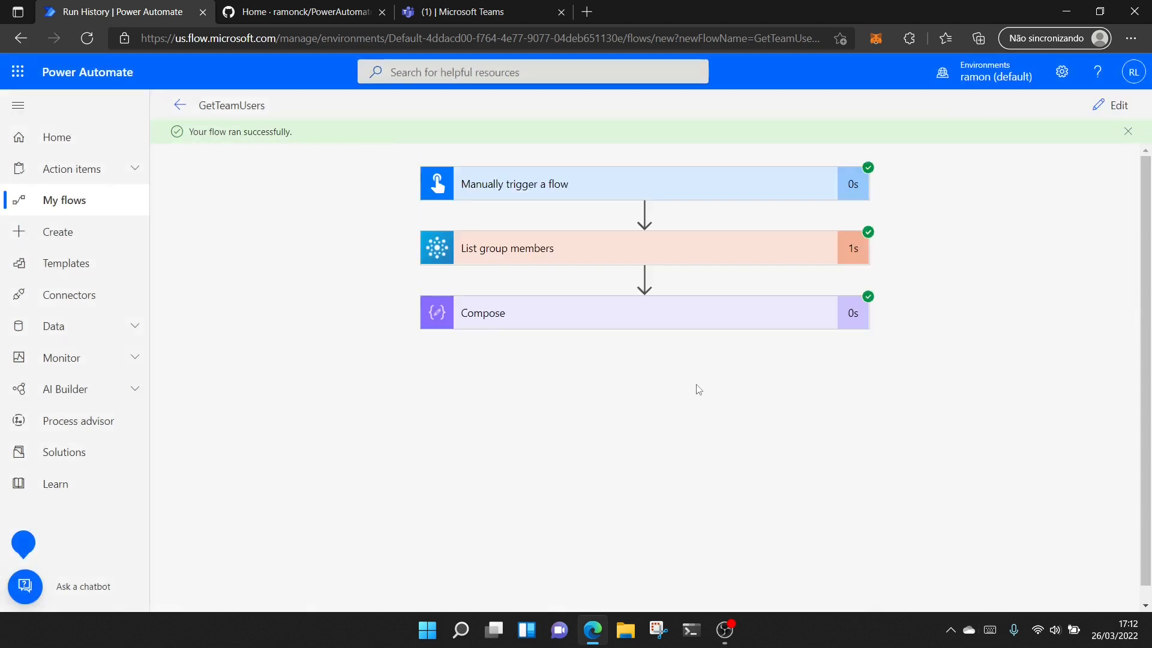
# Examine the inputs of the Compose action in the flow run for each member's display name and userPrincipalName
pyautogui.click(698, 319)
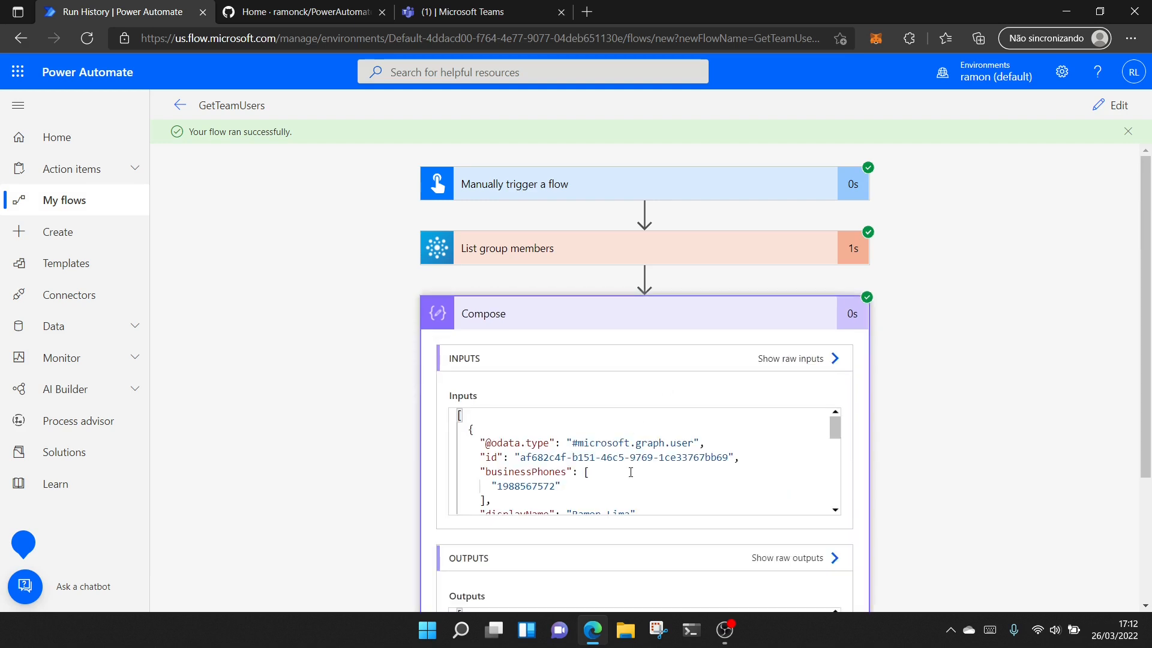
pyautogui.scroll(-1, 631, 472)
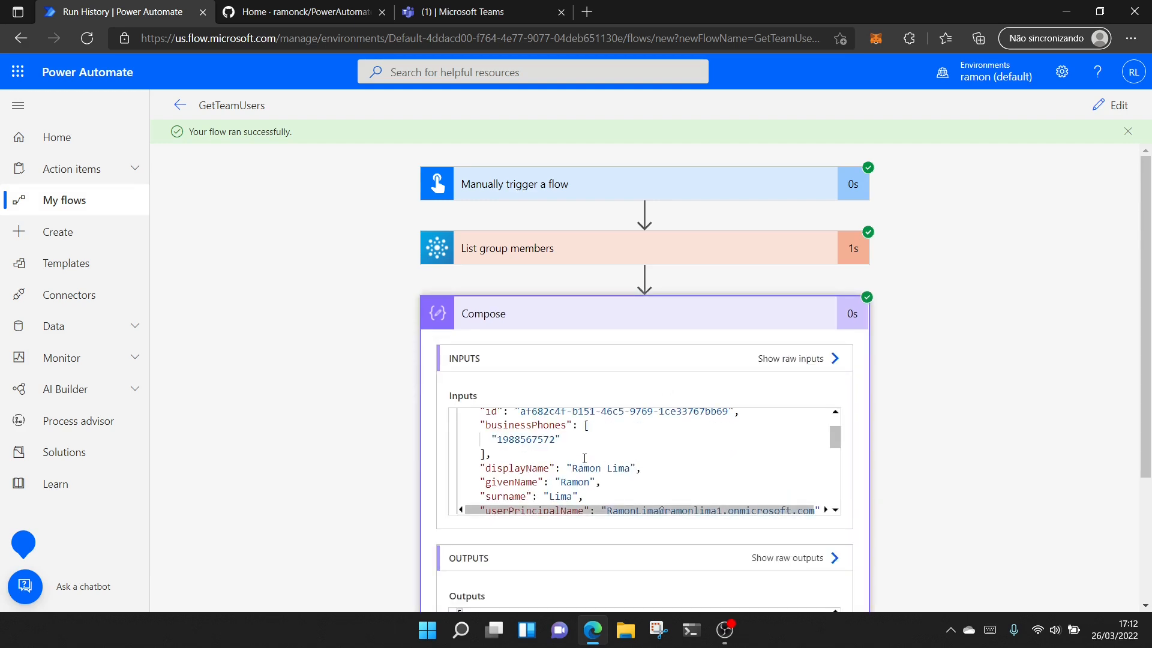
pyautogui.scroll(-1, 585, 458)
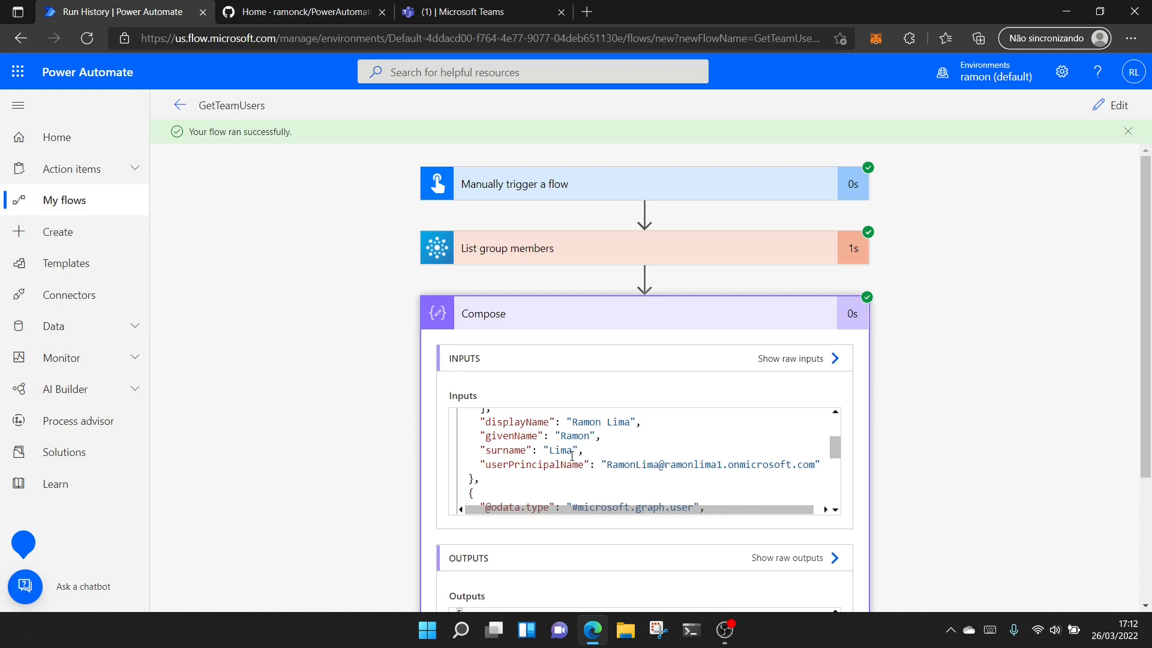
pyautogui.moveTo(583, 466); pyautogui.dragTo(484, 460)
pyautogui.scroll(-2, 556, 443)
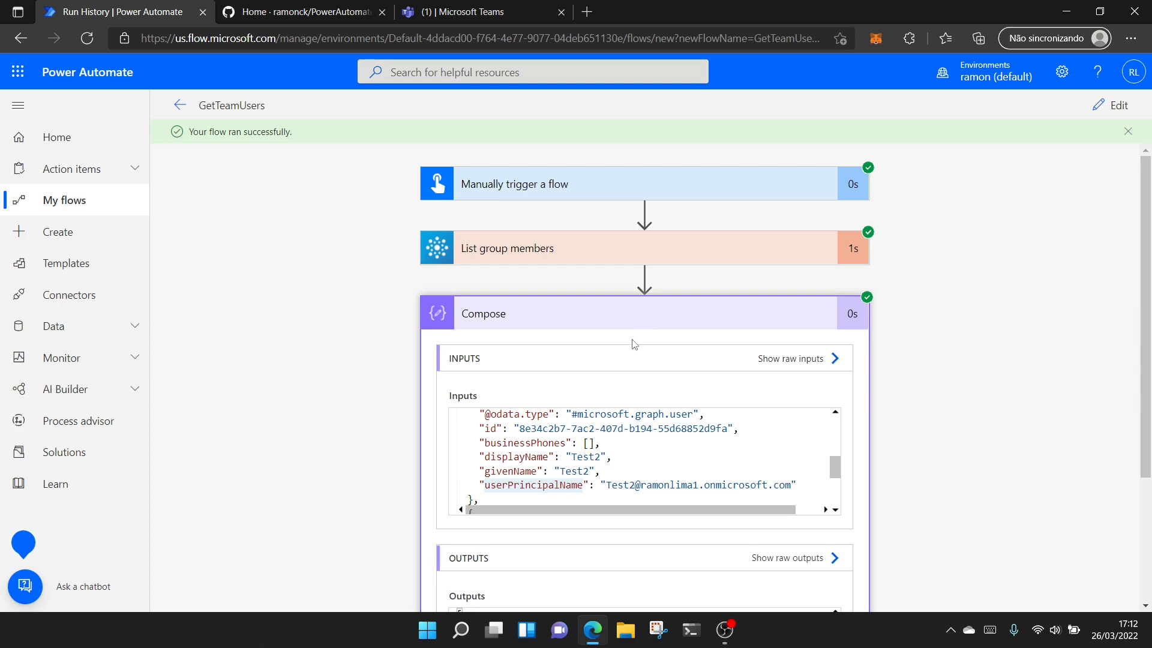
# Reopen the flow for editing and insert a Data Operation Select action between List group members and Compose
pyautogui.click(1116, 108)
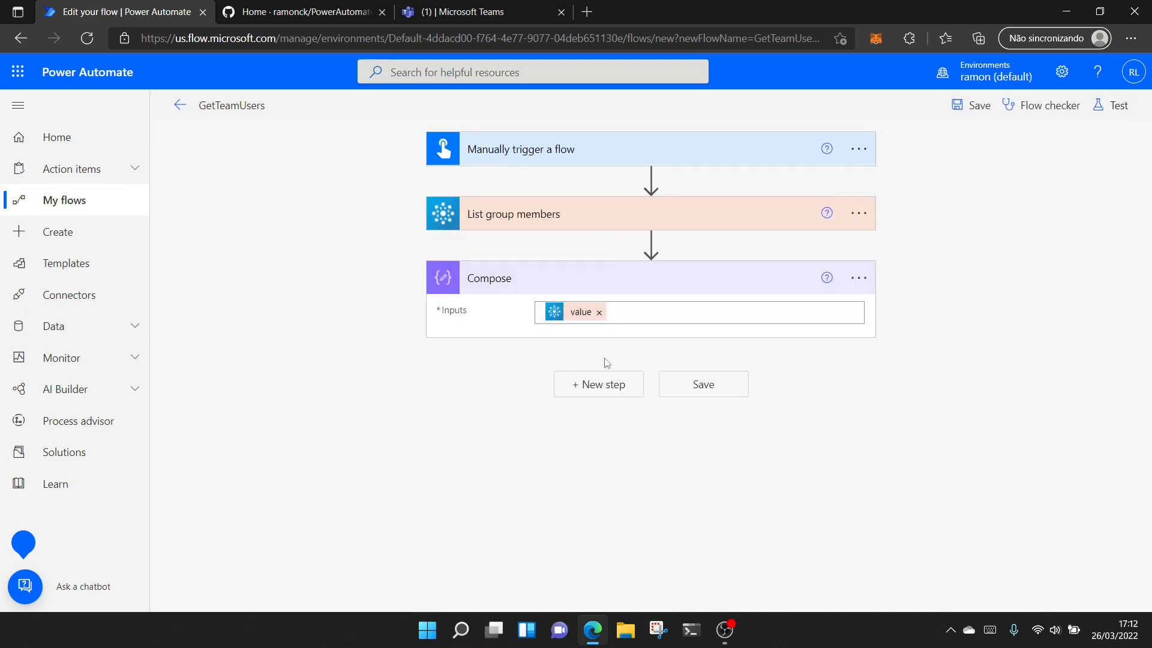
pyautogui.click(651, 244)
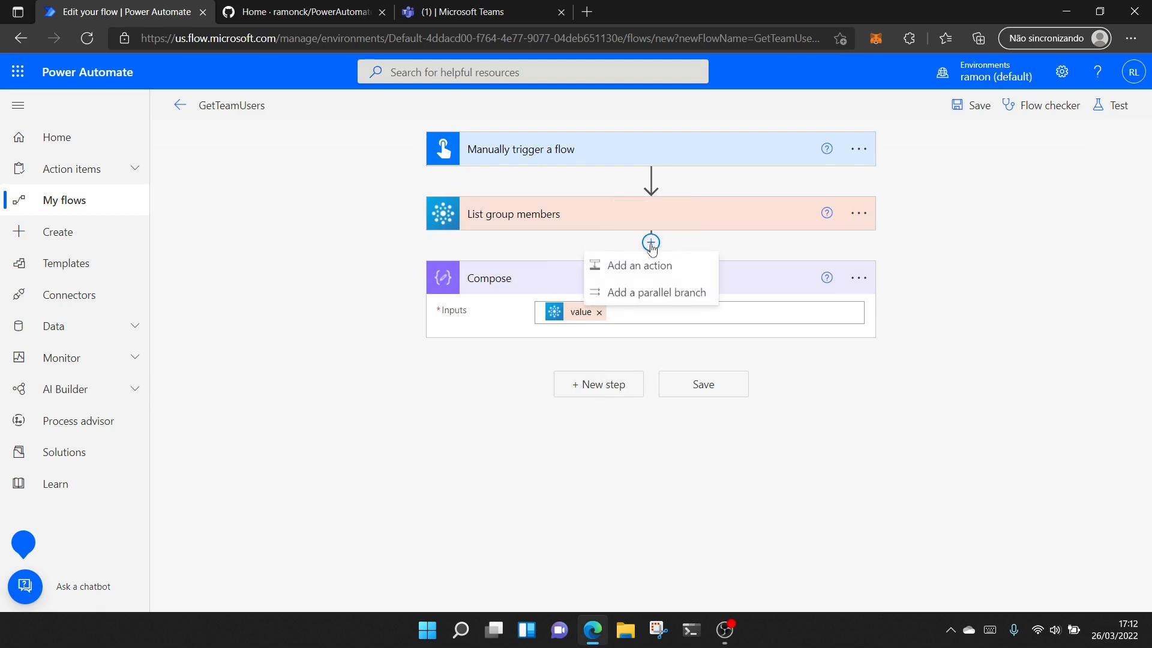
pyautogui.click(612, 264)
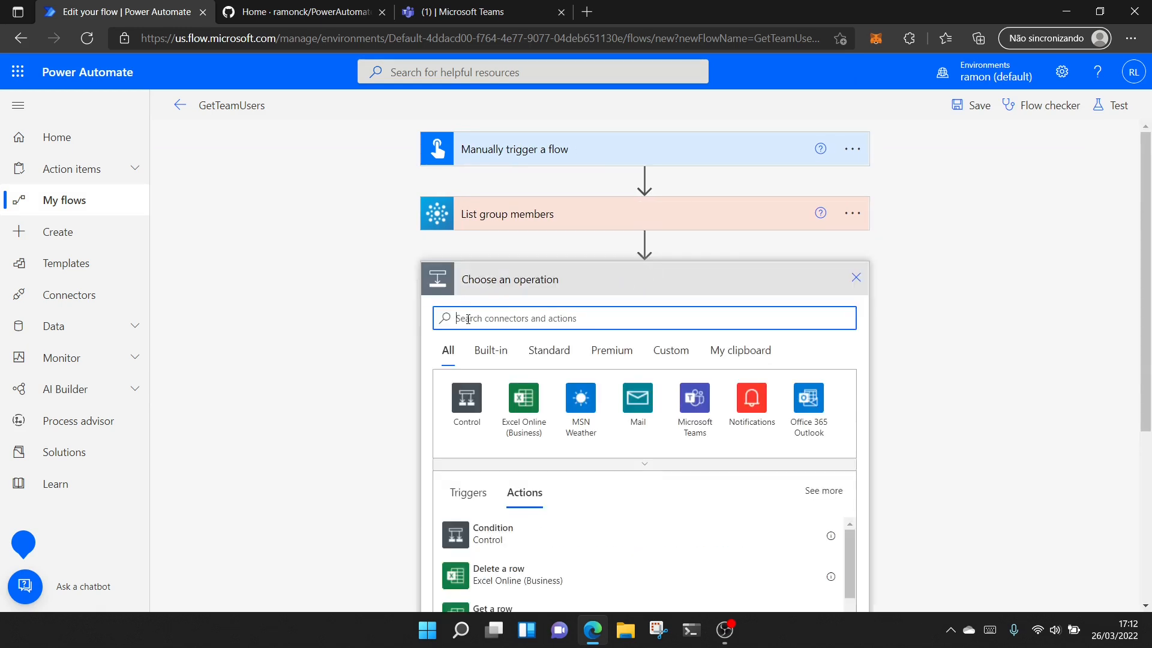
pyautogui.write('select')
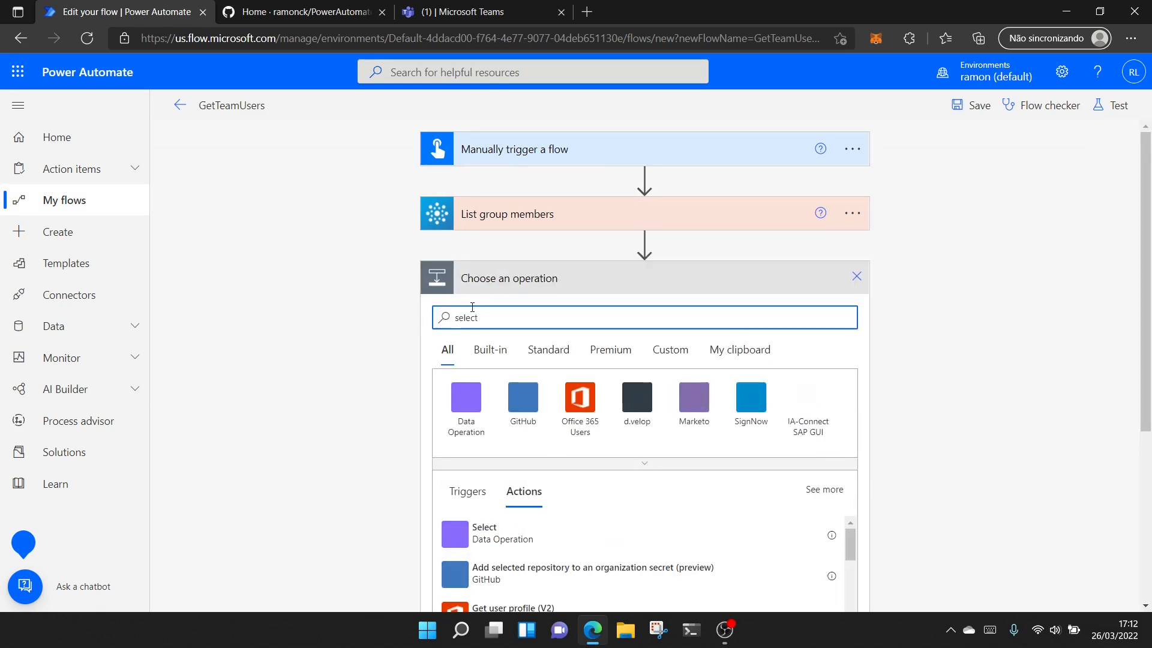
pyautogui.click(504, 543)
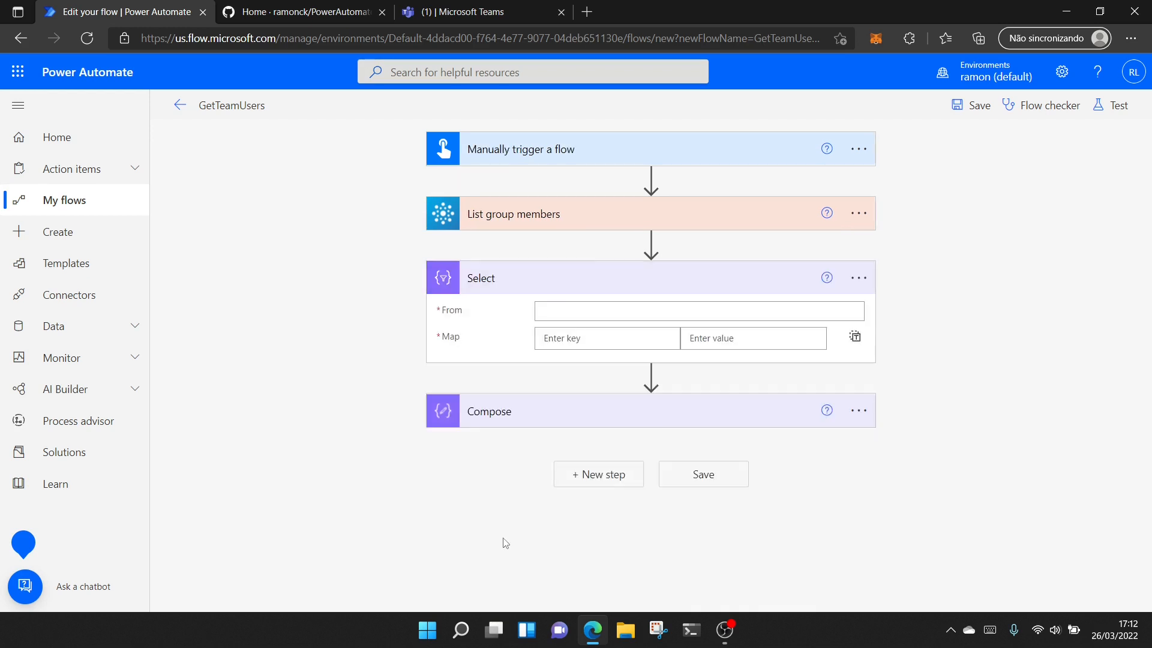
# Set the Select action's From to the "value" dynamic content of List group members and enter email as the Map key
pyautogui.click(571, 303)
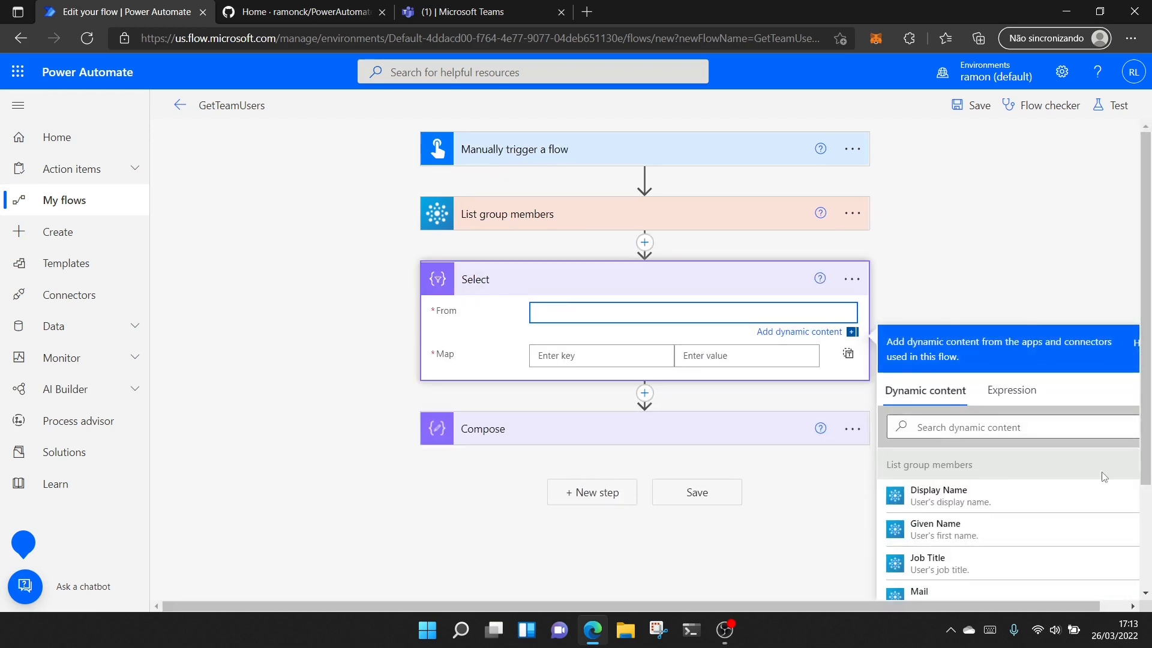
pyautogui.click(988, 428)
pyautogui.write('value')
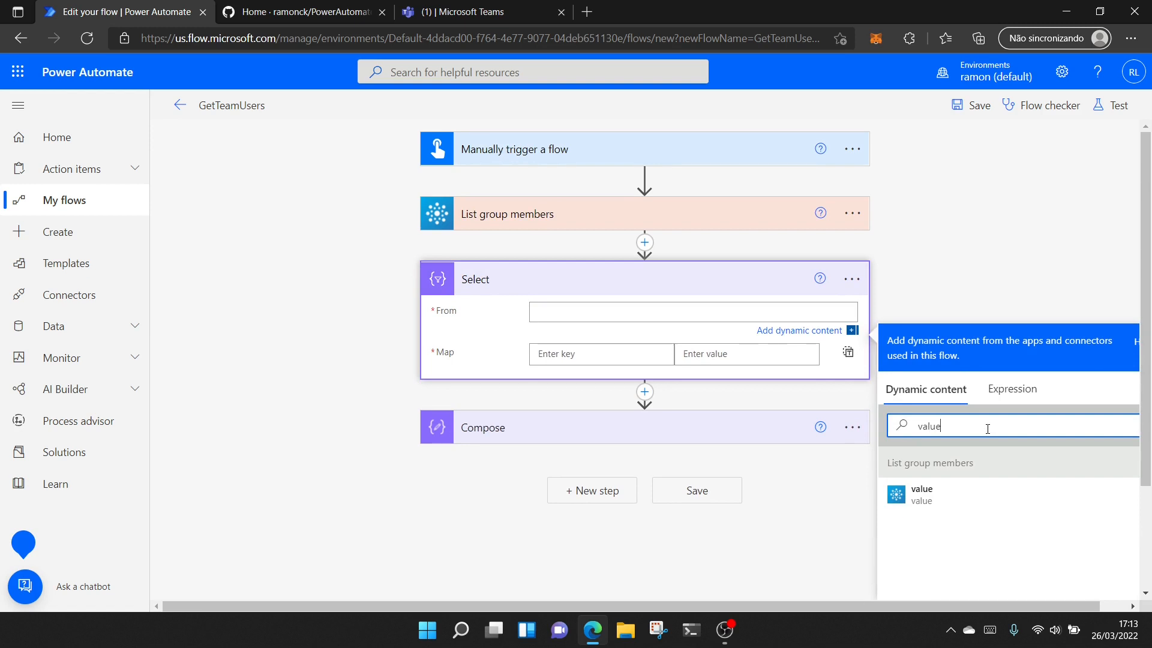
pyautogui.click(972, 501)
pyautogui.click(597, 359)
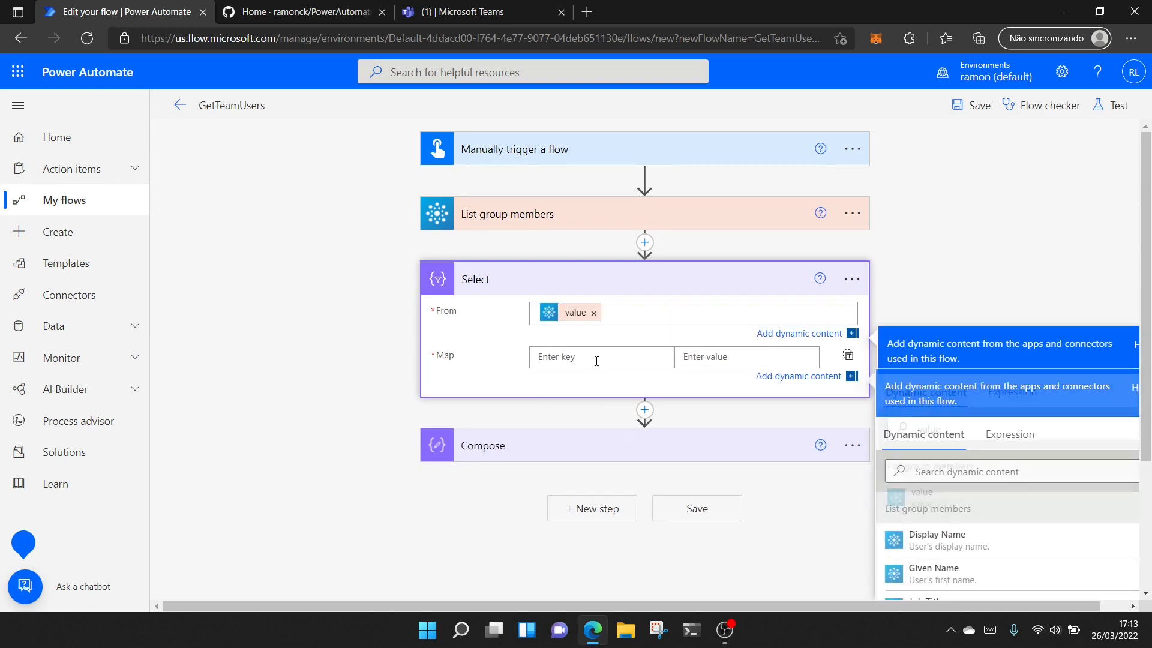
pyautogui.write('email')
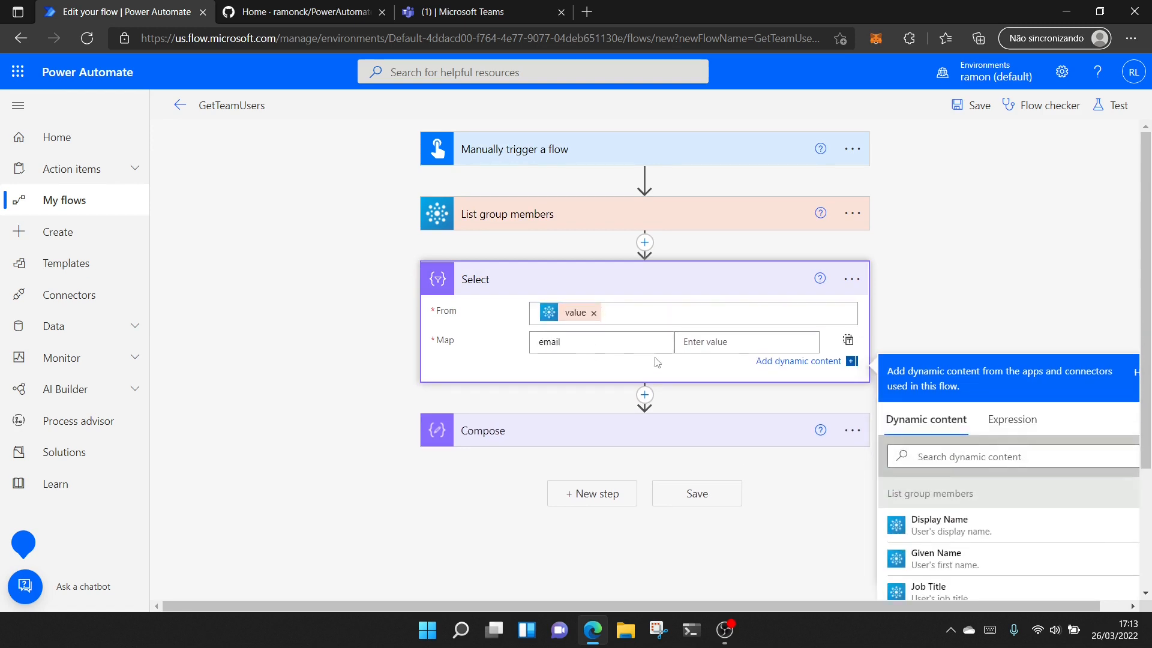
pyautogui.click(737, 343)
pyautogui.click(634, 457)
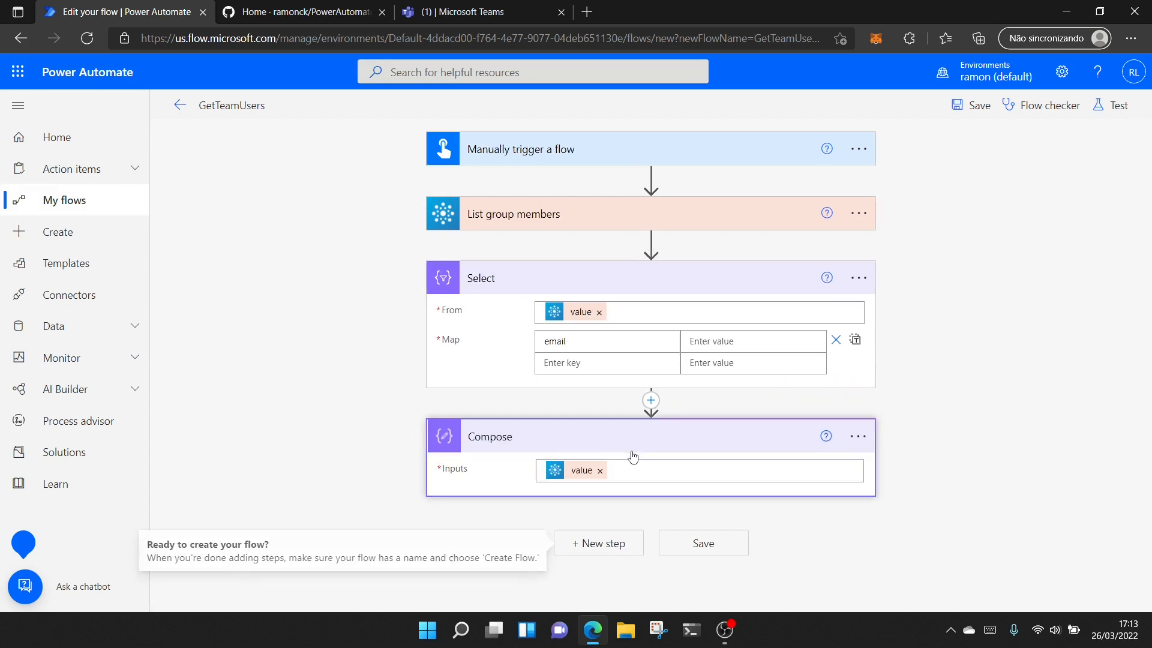
pyautogui.click(850, 444)
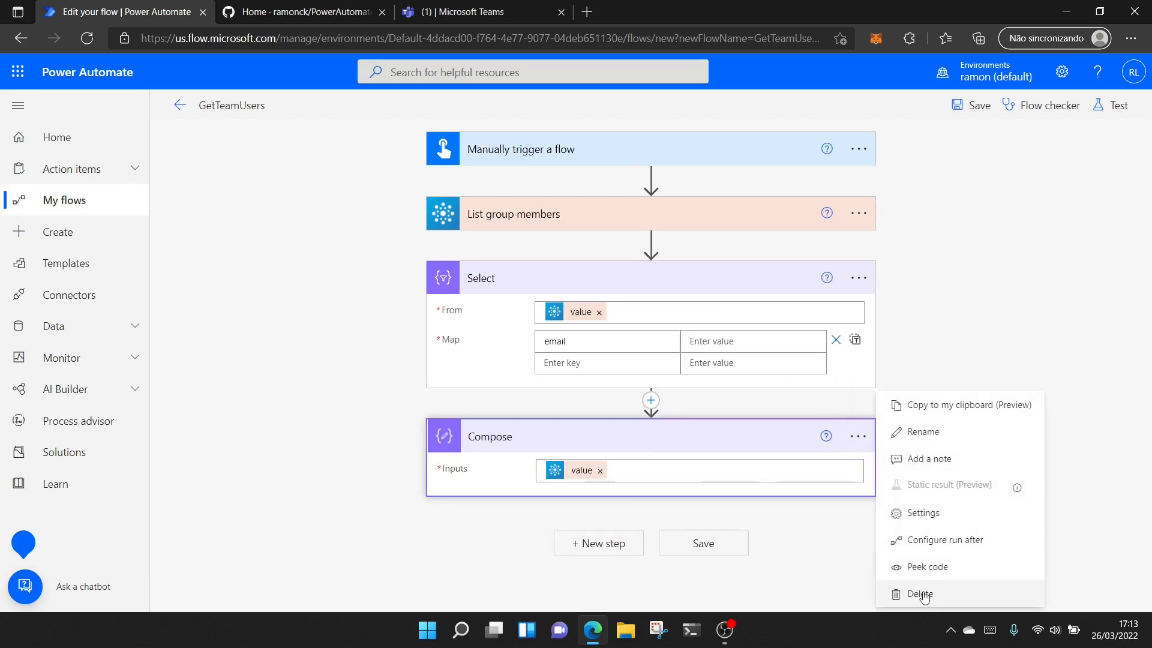
# Map the email key to the "User Principal Name" dynamic content of List group members
pyautogui.click(718, 341)
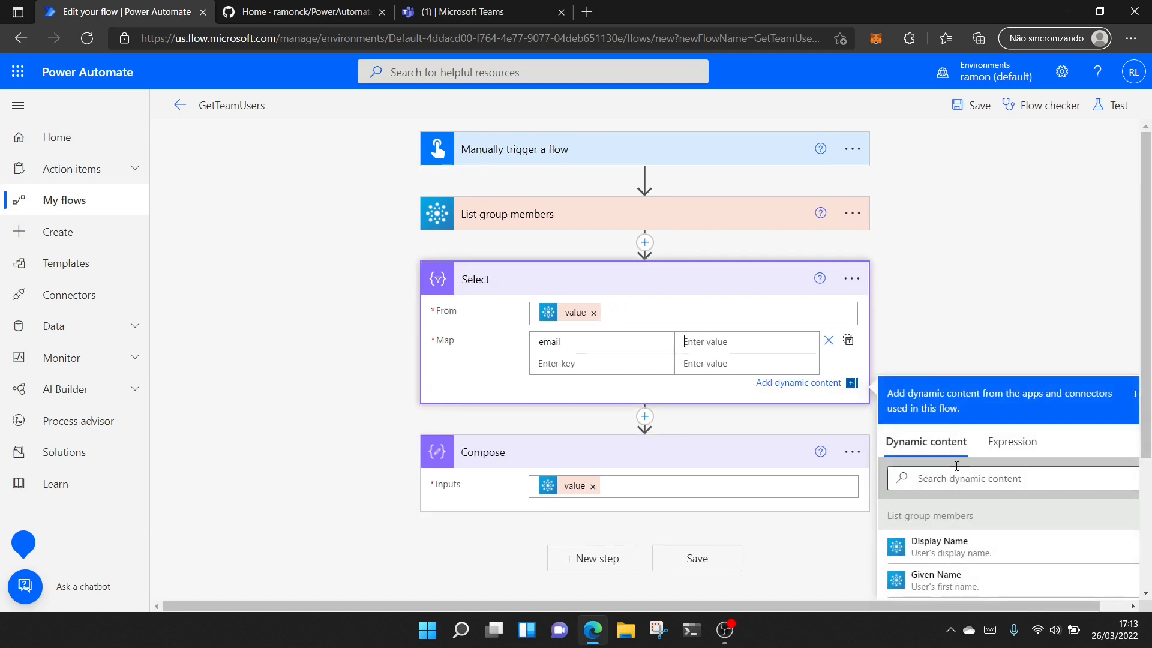
pyautogui.click(949, 470)
pyautogui.write('mail')
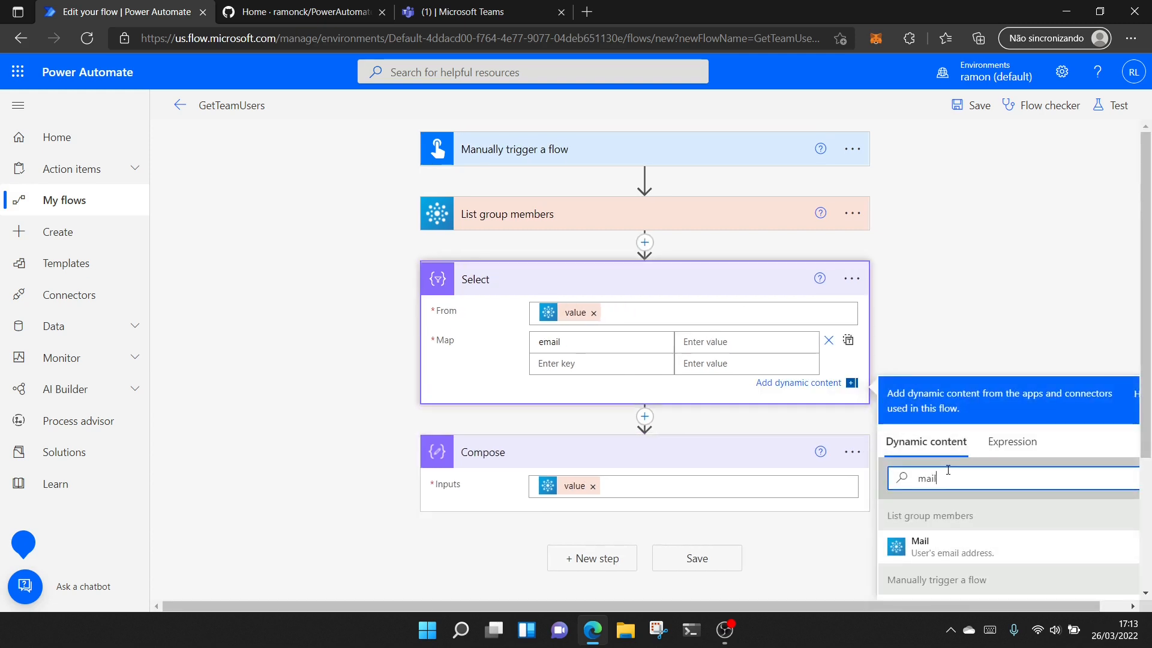
pyautogui.press('BackSpace')
pyautogui.press('BackSpace')
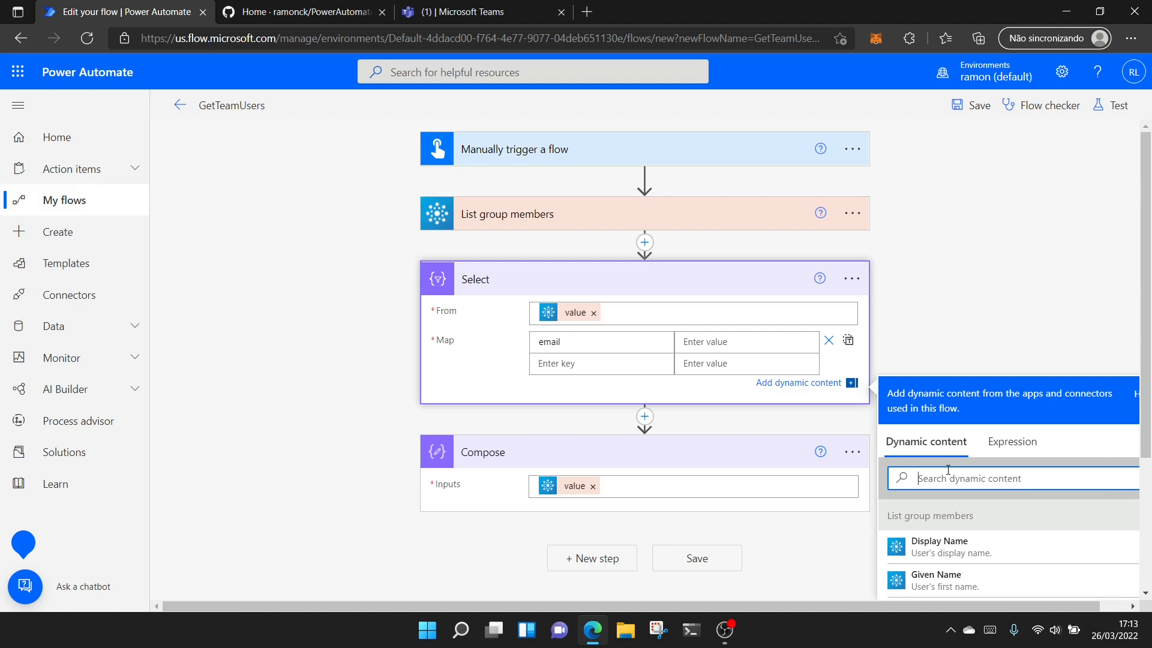
pyautogui.write('user')
pyautogui.scroll(-1, 976, 478)
pyautogui.write('p')
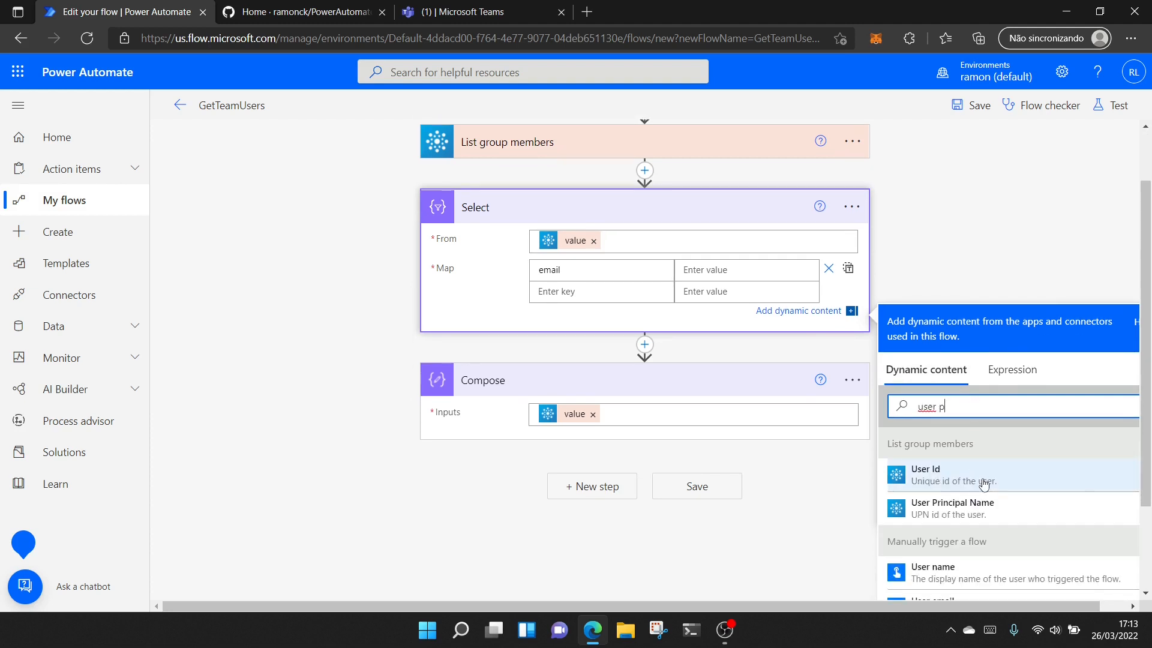
pyautogui.click(1001, 513)
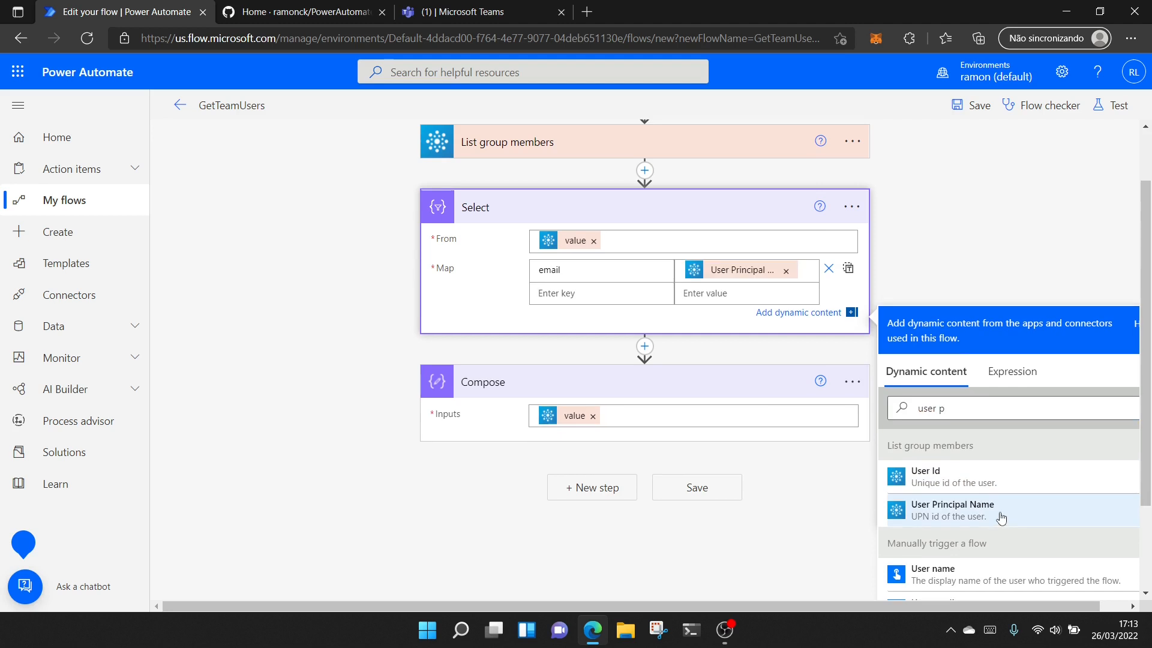
pyautogui.click(978, 264)
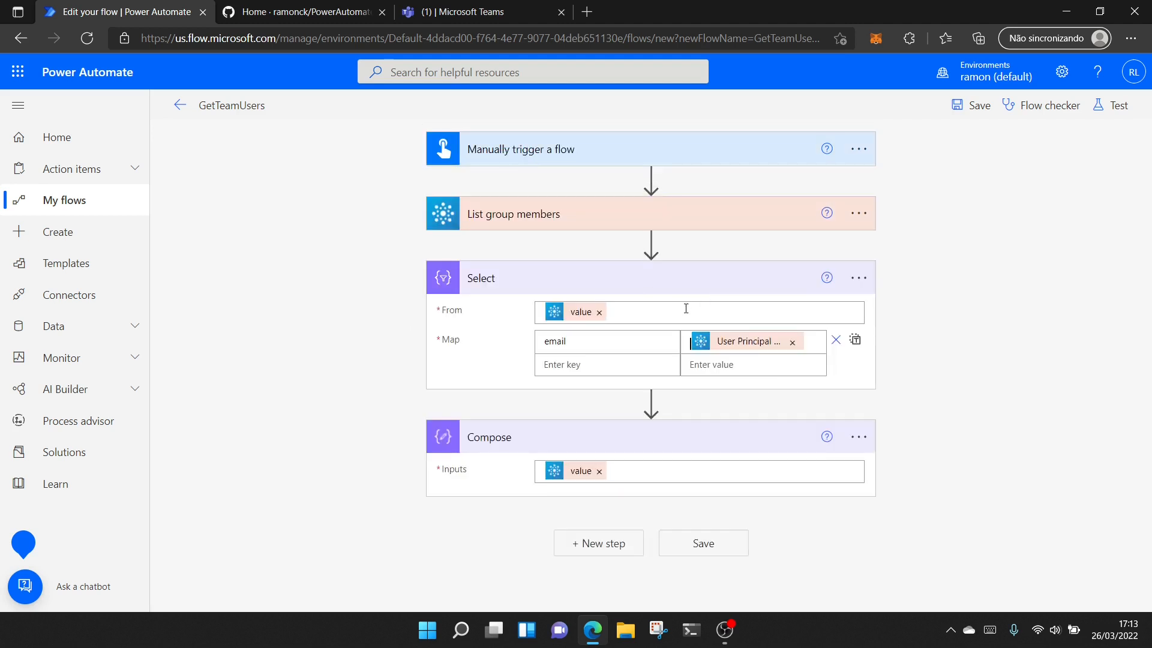
# Replace the Compose action's input with the "Output" dynamic content of the Select action
pyautogui.click(598, 472)
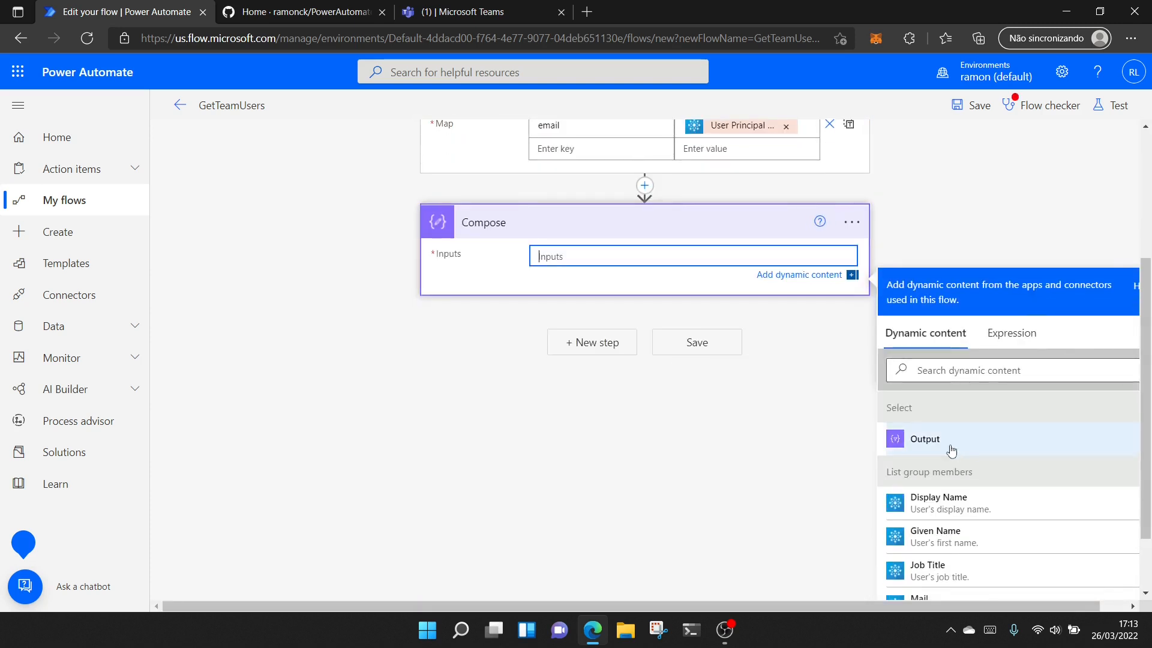
pyautogui.click(950, 451)
pyautogui.scroll(3, 618, 404)
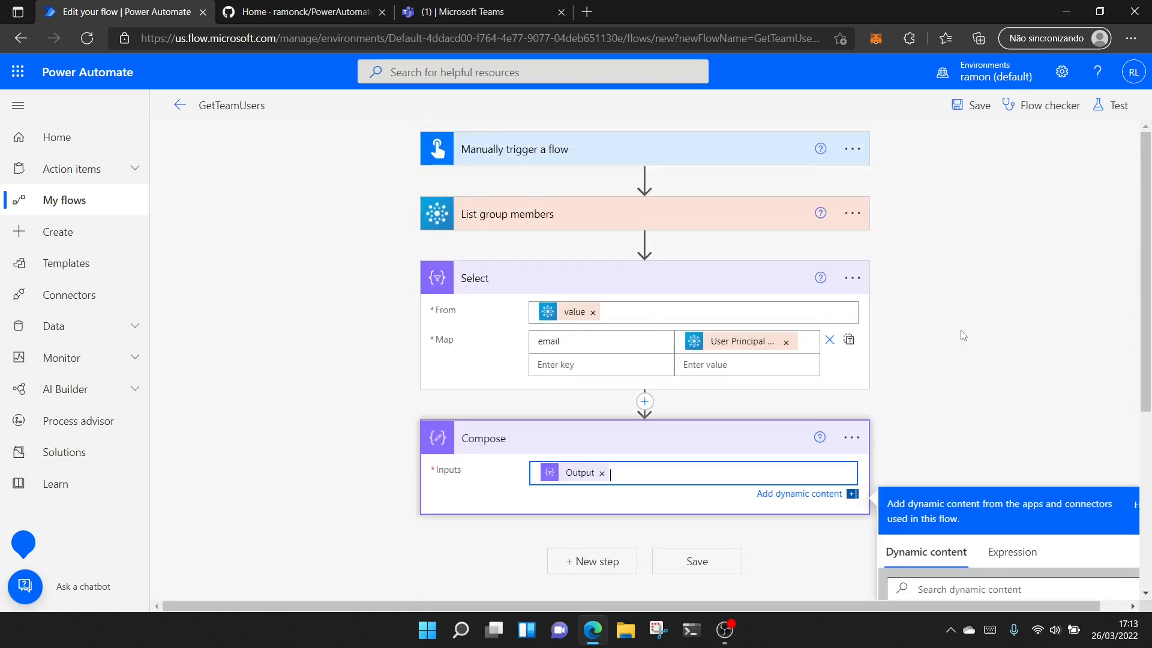
# Save the GetTeamUsers flow and run a manual test of it
pyautogui.click(986, 107)
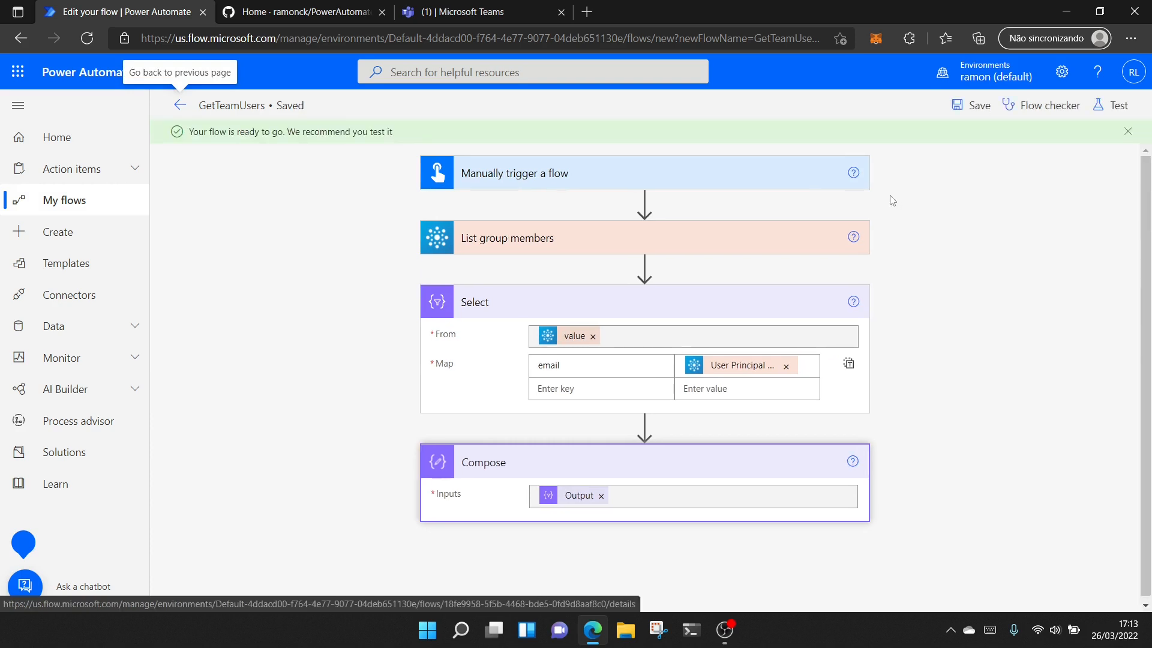
pyautogui.click(1111, 114)
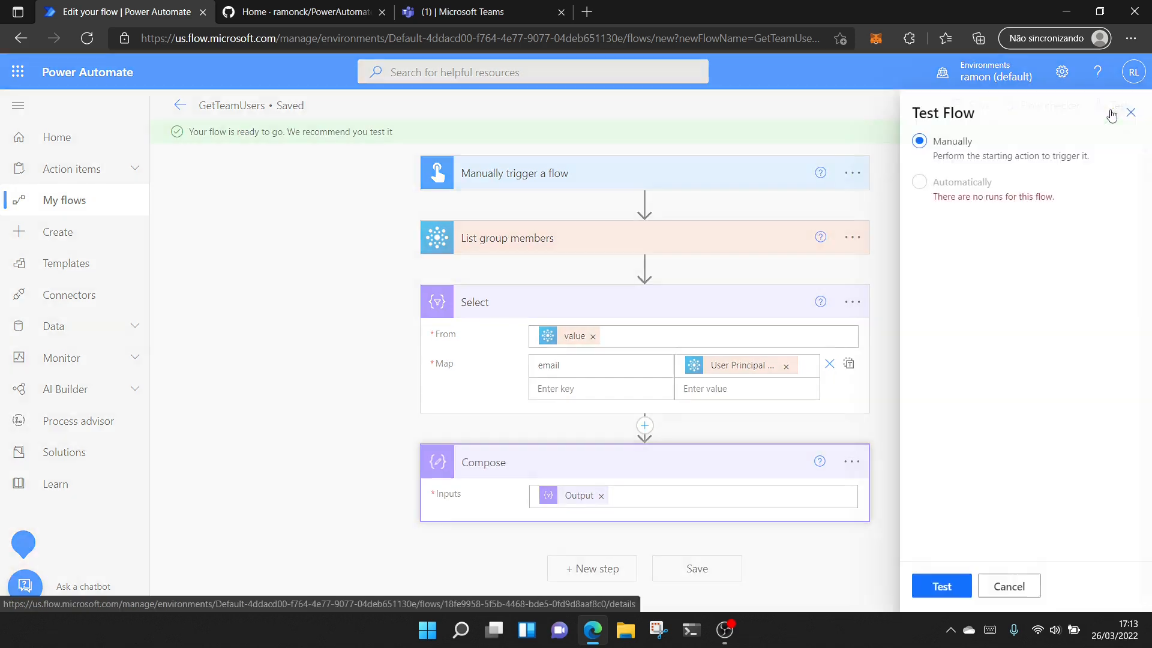
pyautogui.click(938, 586)
pyautogui.click(938, 586)
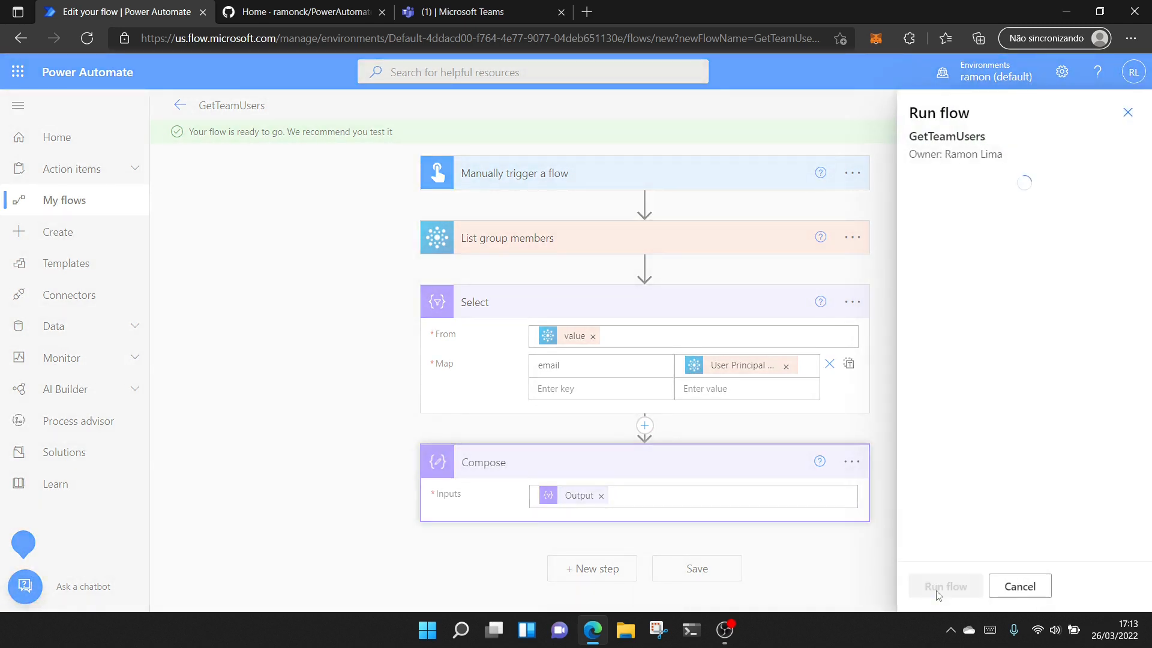
pyautogui.click(938, 587)
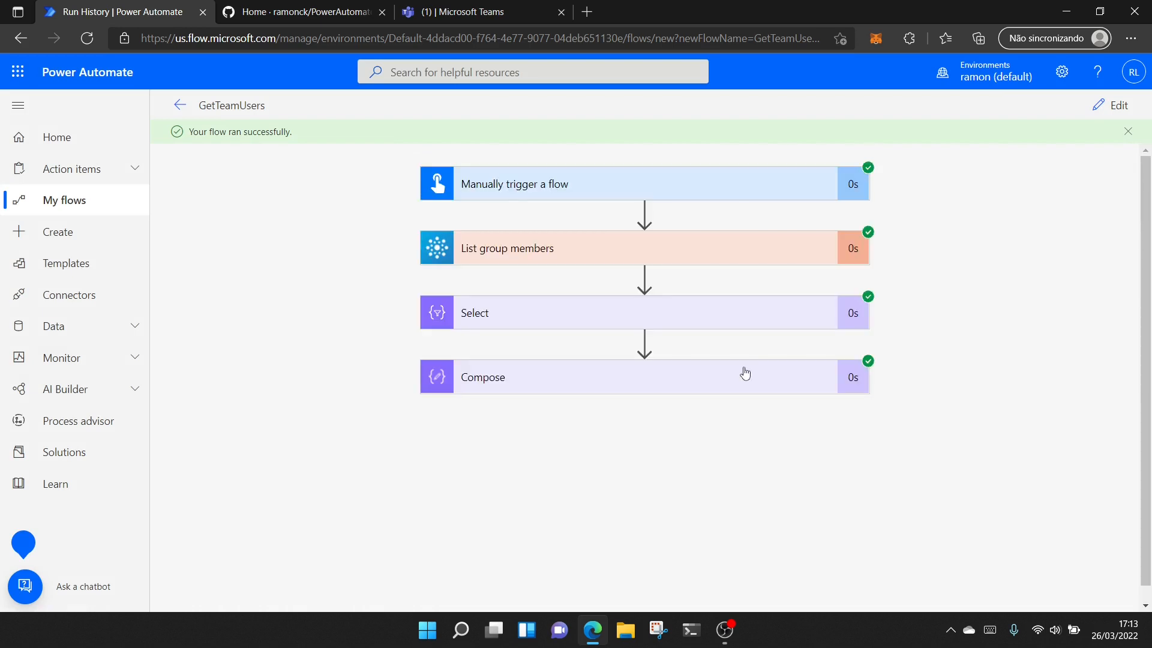
# Examine the email entries in the Compose action's inputs and outputs for the new run
pyautogui.click(744, 374)
pyautogui.scroll(-5, 672, 376)
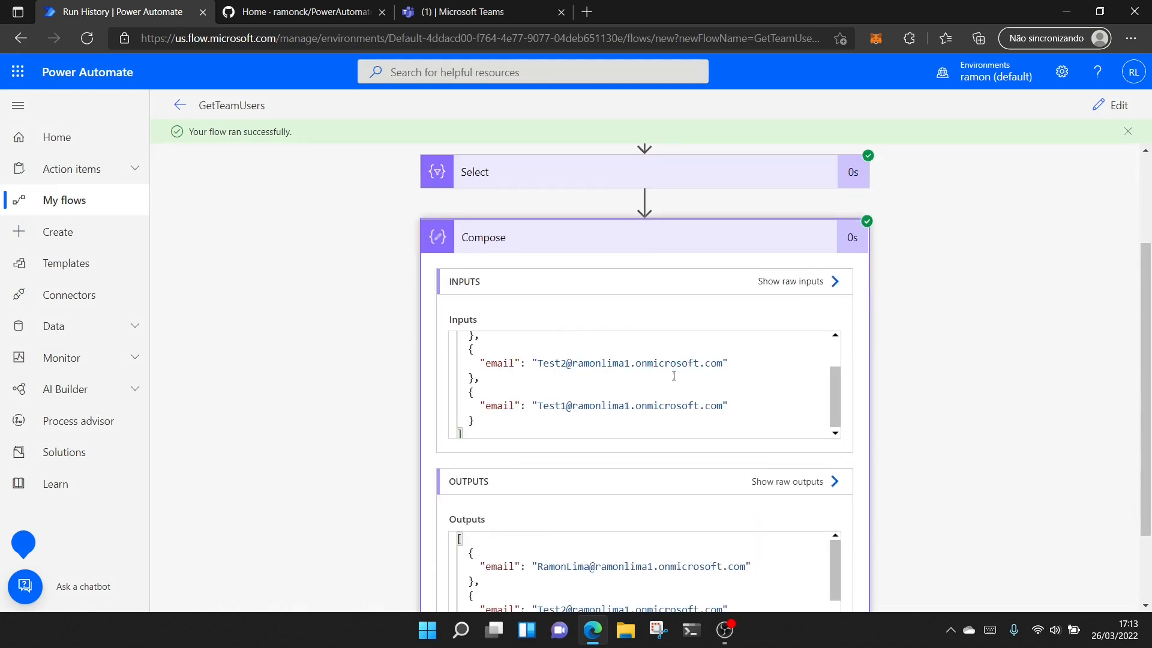
pyautogui.scroll(3, 573, 396)
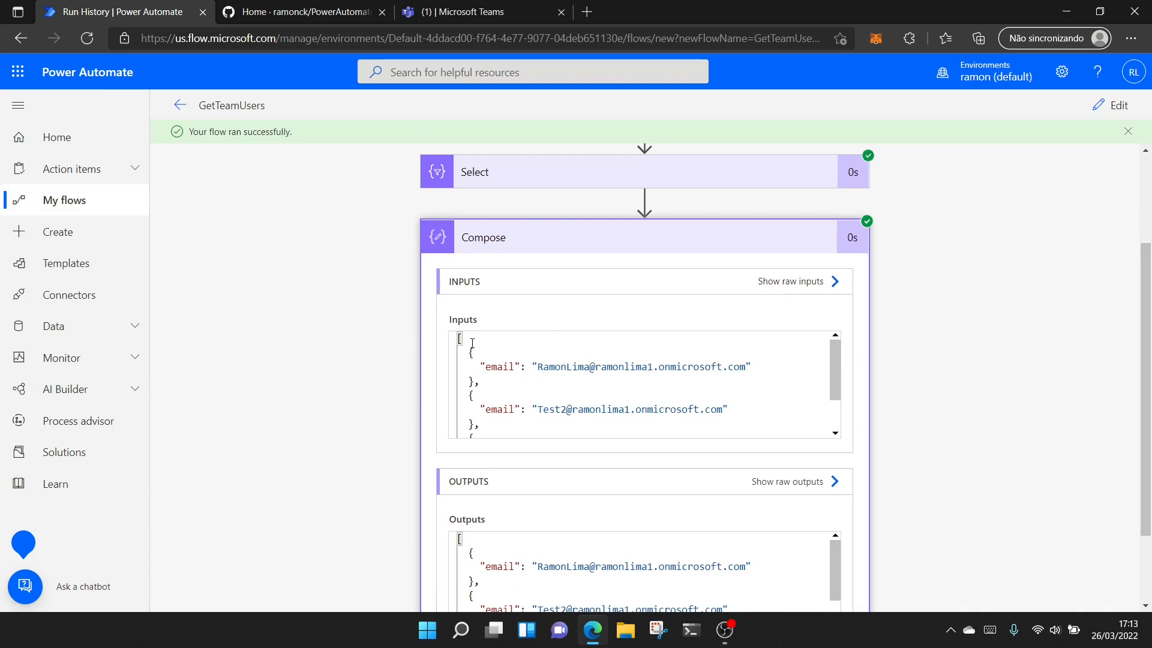
# Copy the nested replace expression from the emaillist README in the PowerAutomate GitHub repository, and return to the Power Automate run page
pyautogui.click(279, 5)
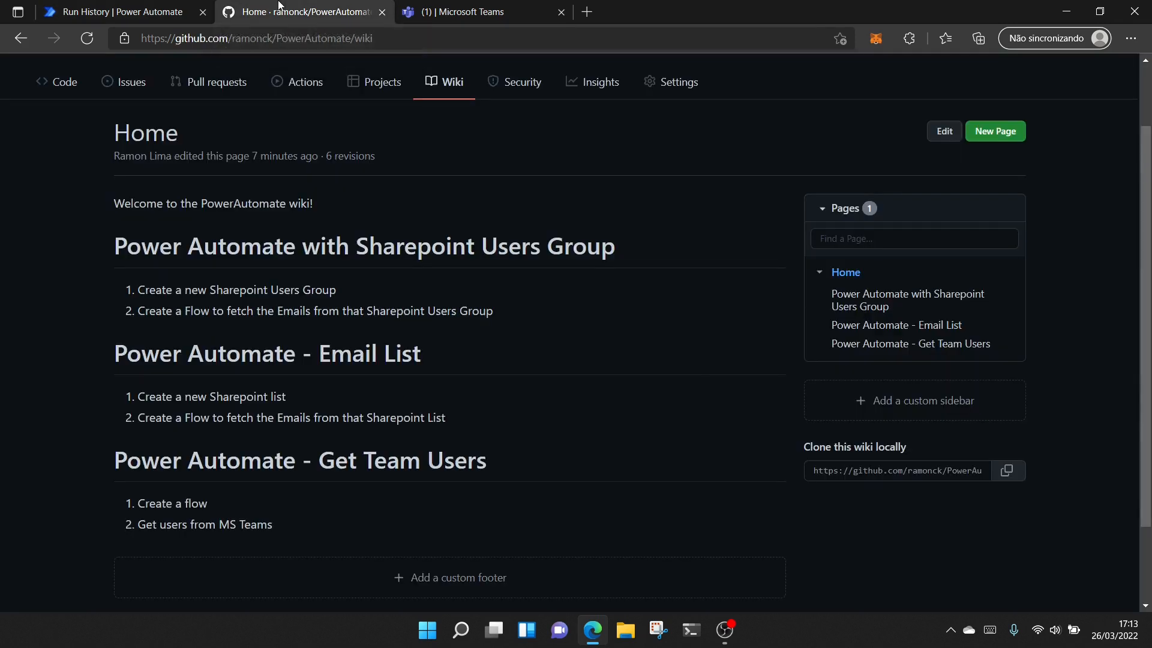
pyautogui.scroll(3, 277, 268)
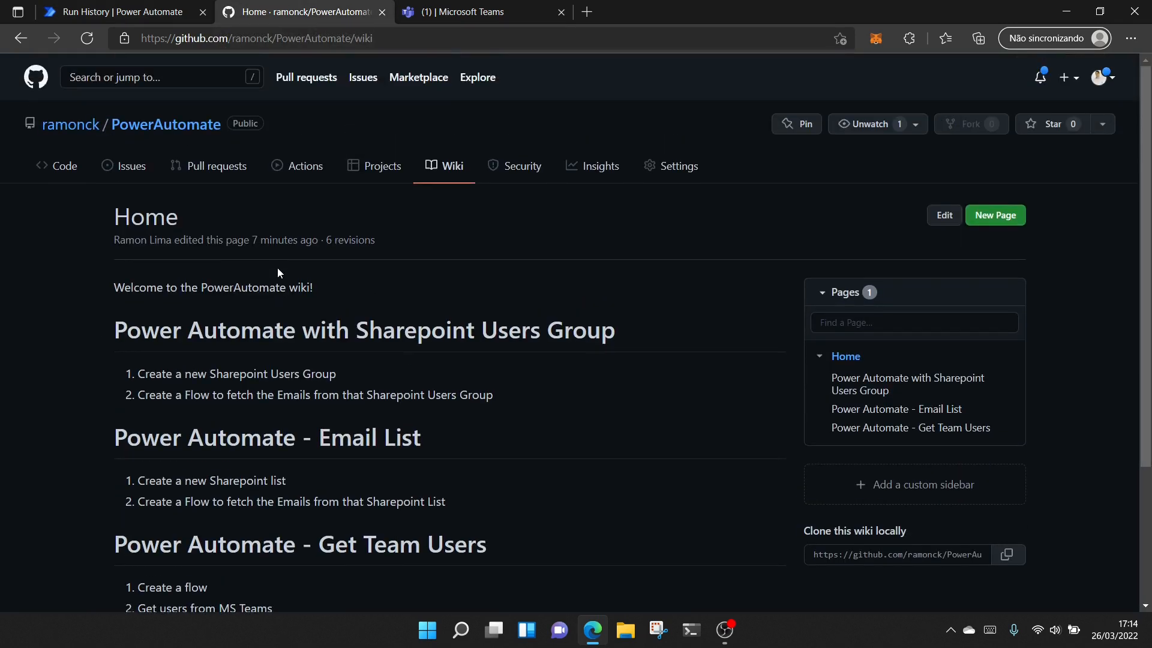
pyautogui.click(53, 169)
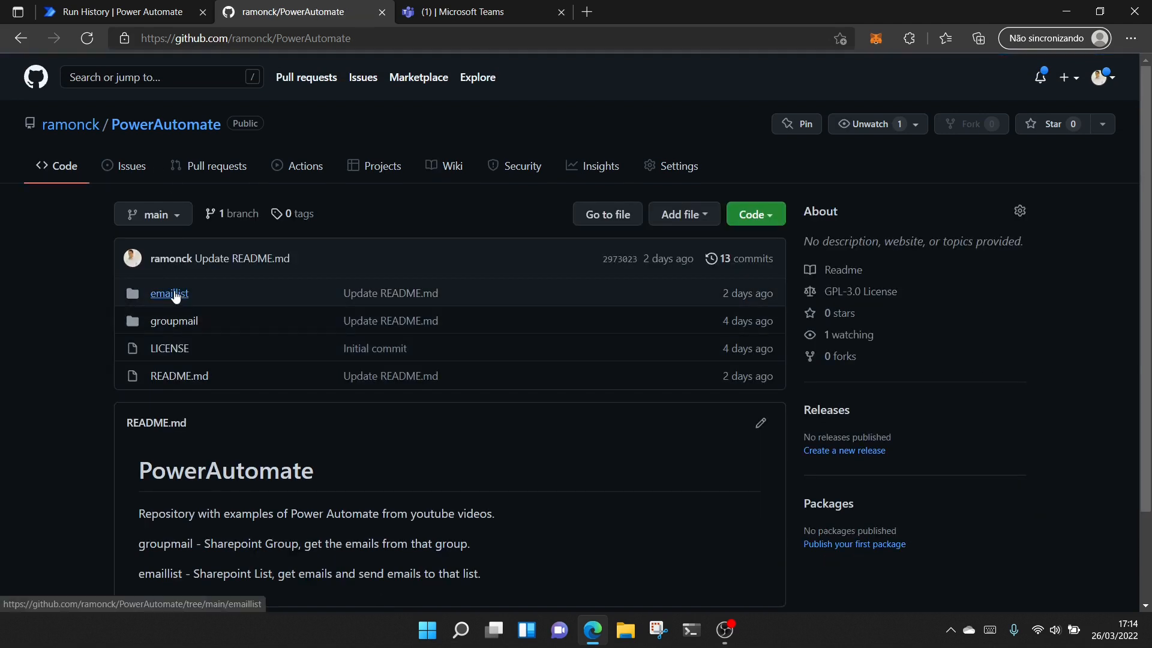
pyautogui.click(172, 294)
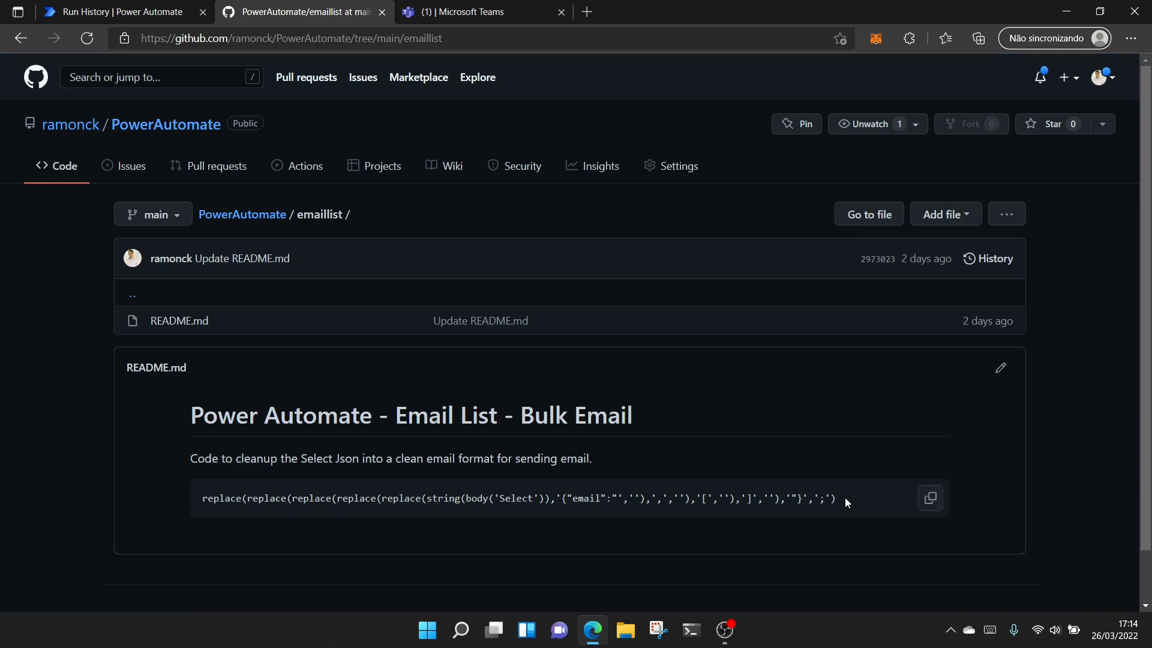
pyautogui.click(931, 507)
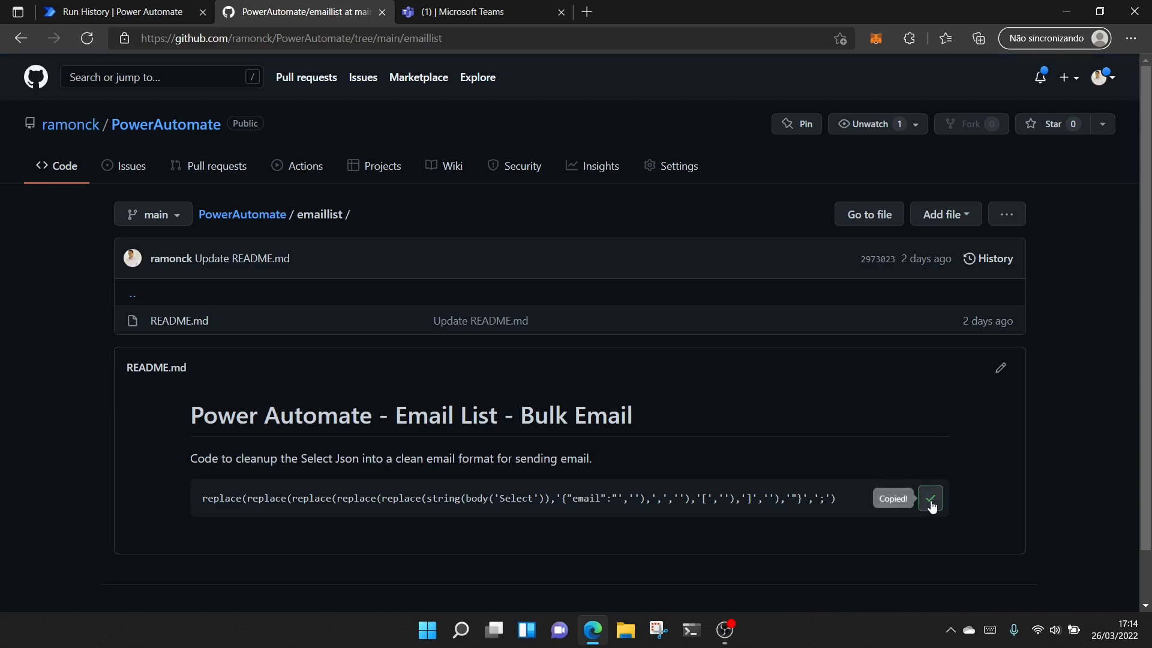
pyautogui.click(131, 6)
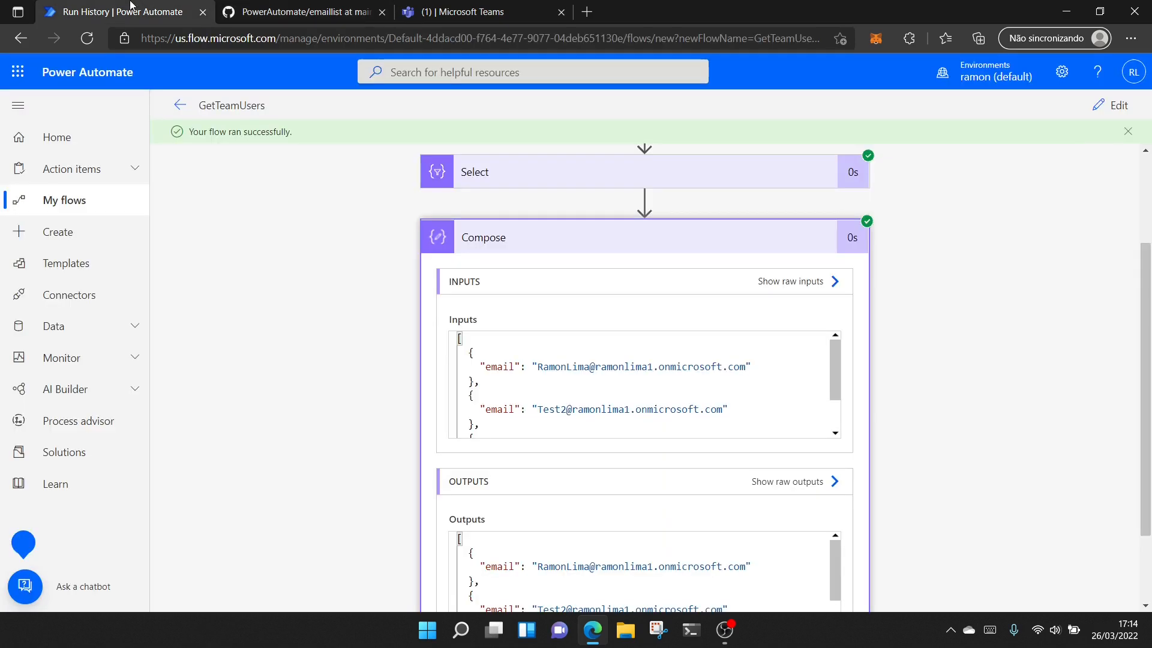
# Reopen the flow for editing and replace the Compose action's Output input with the copied nested replace expression
pyautogui.click(1115, 106)
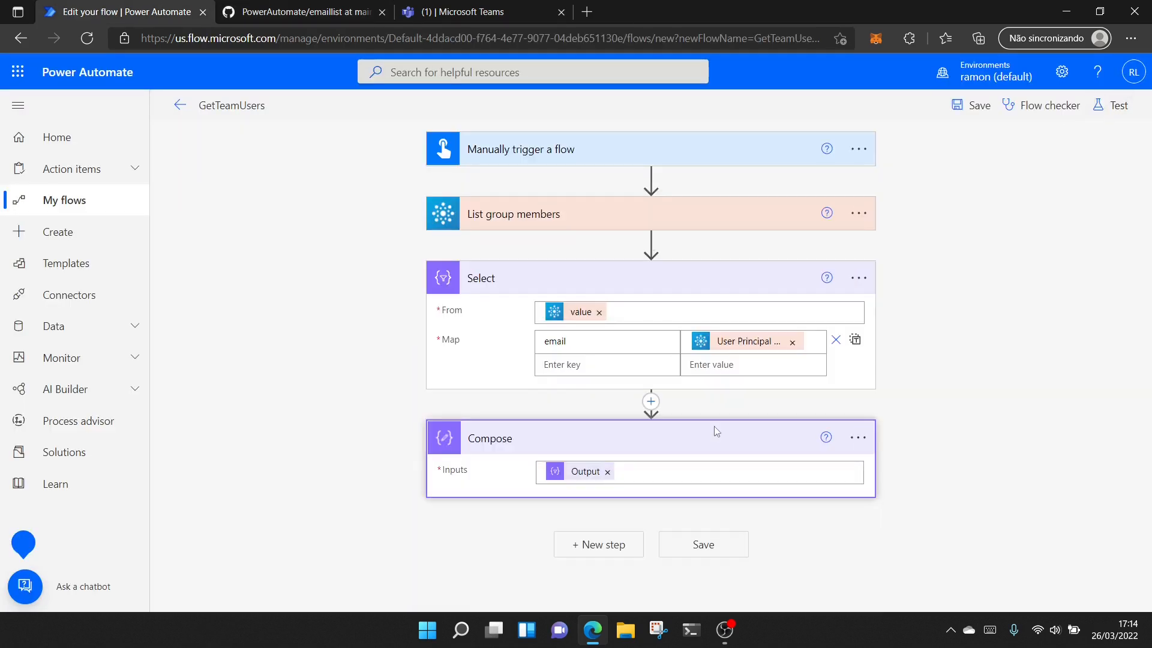
pyautogui.click(607, 471)
pyautogui.click(1023, 555)
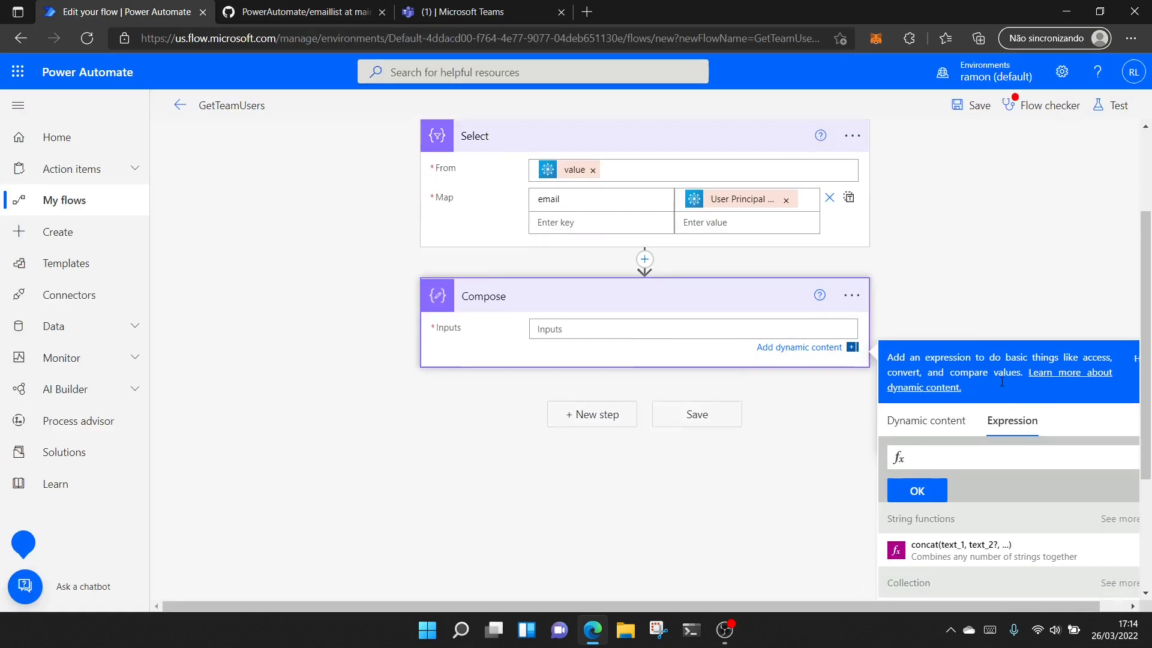
pyautogui.hotkey('ctrl', 'v')
pyautogui.click(917, 488)
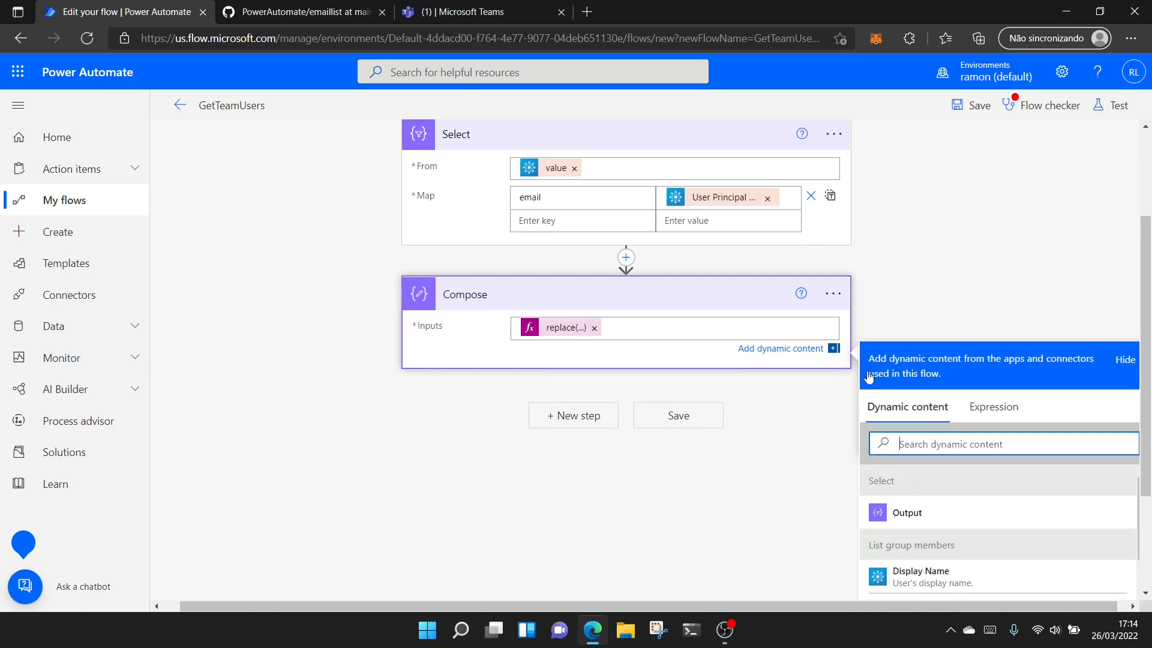
# Save the GetTeamUsers flow and test it automatically with the most recently used trigger run
pyautogui.click(974, 107)
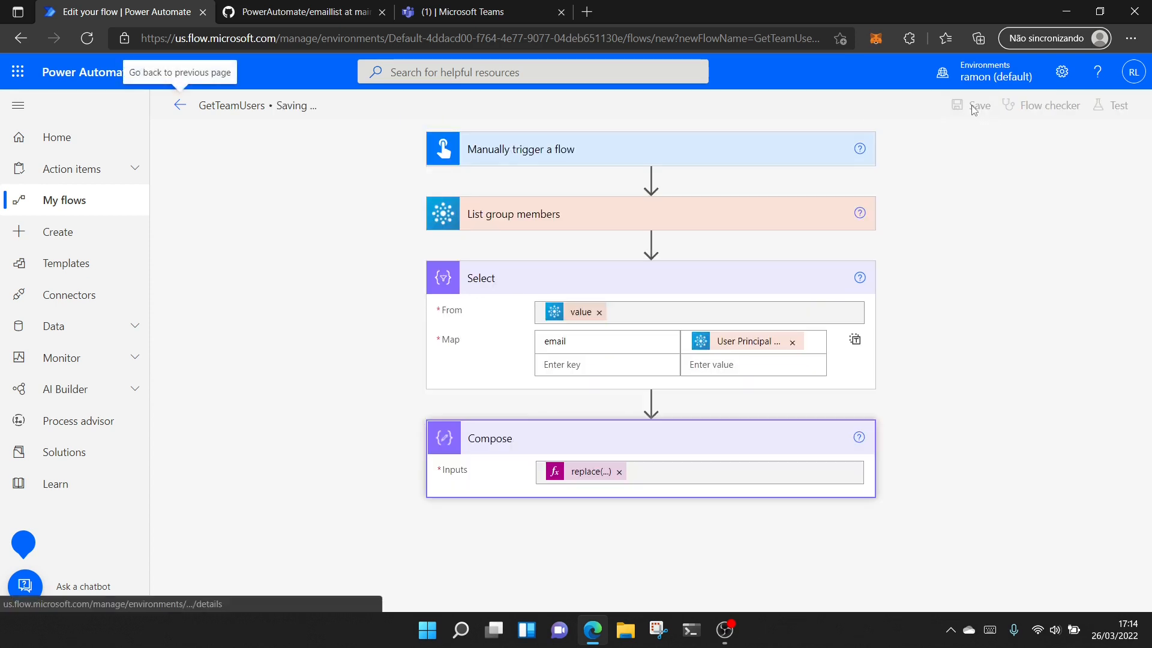
pyautogui.click(1114, 108)
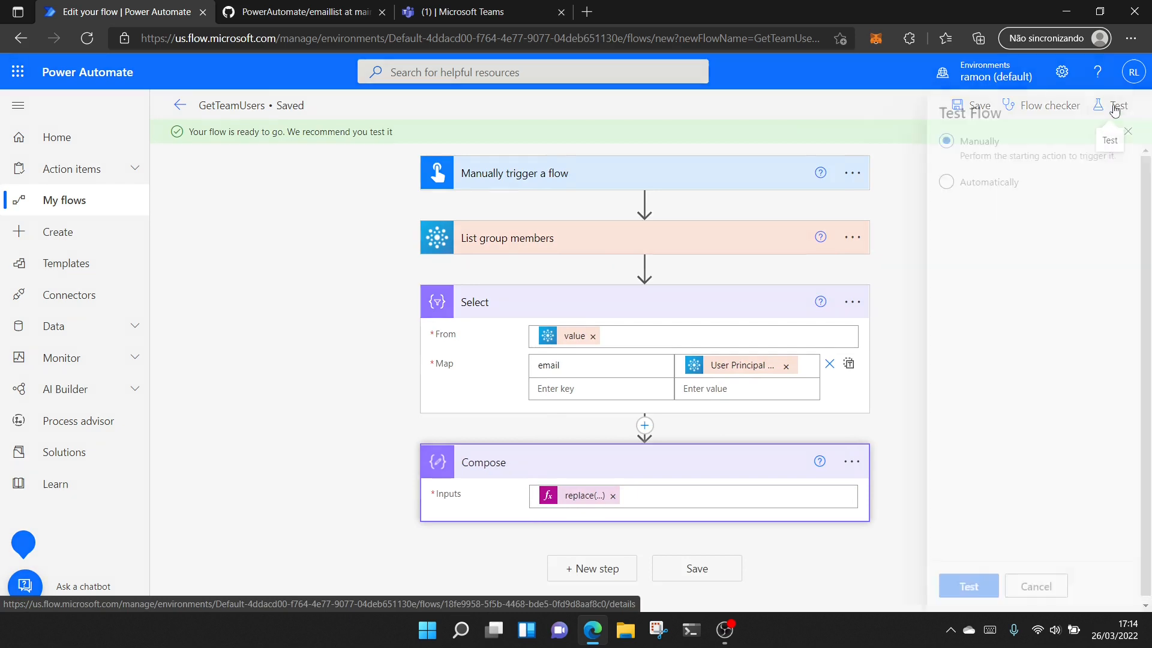
pyautogui.click(916, 183)
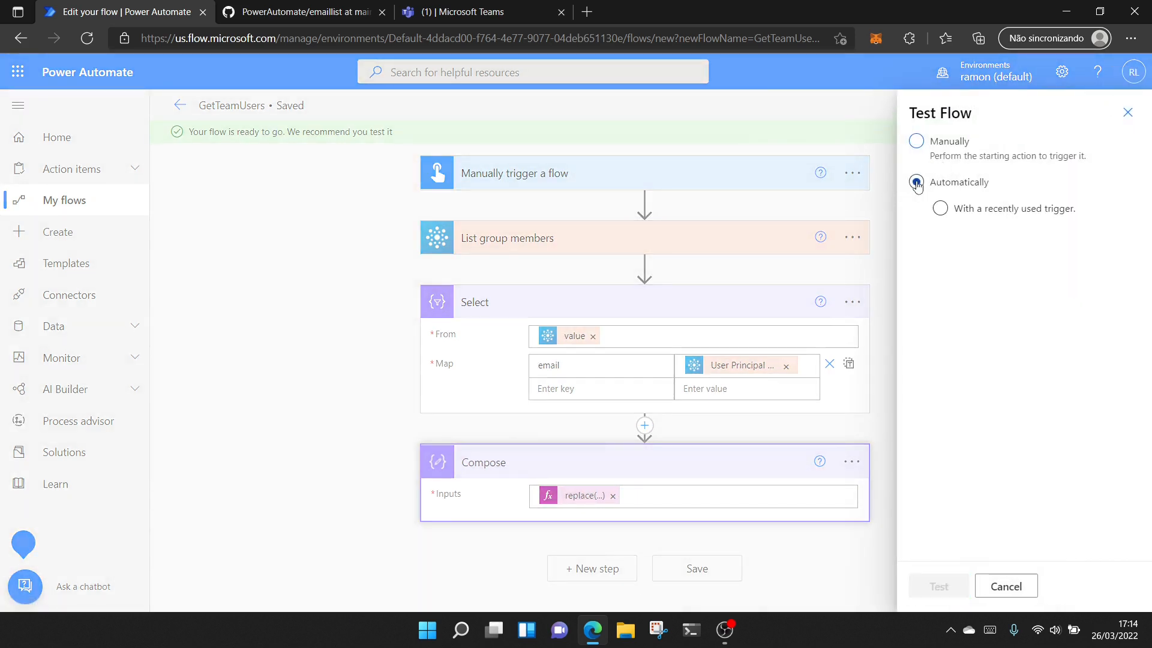
pyautogui.click(942, 210)
pyautogui.click(922, 238)
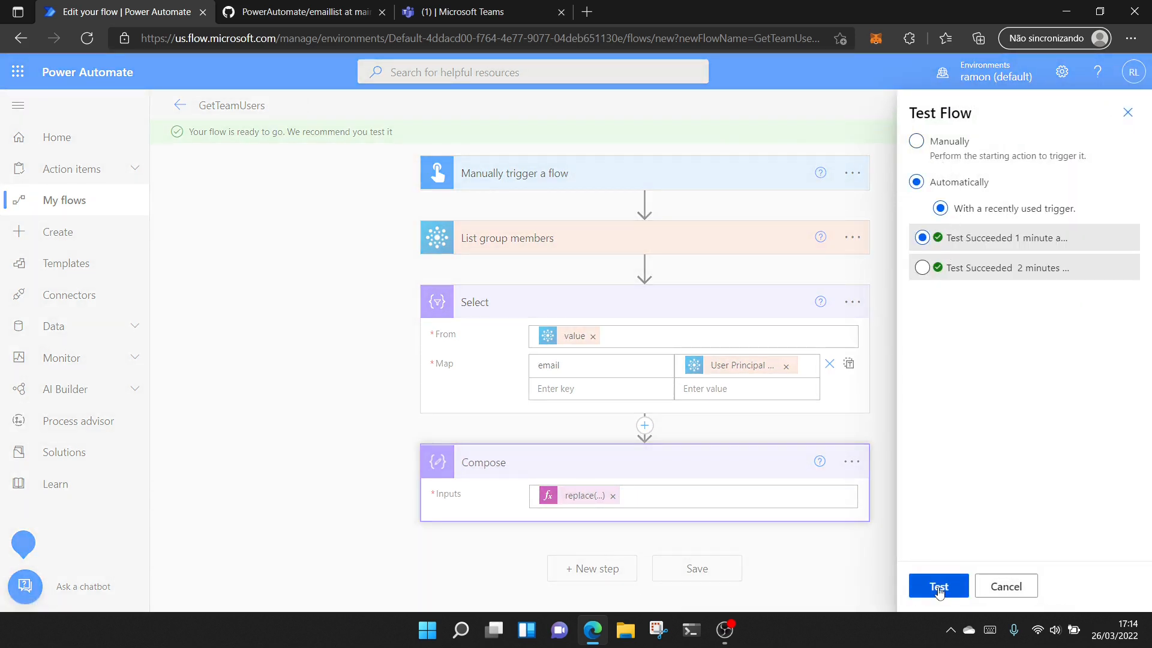
pyautogui.click(939, 588)
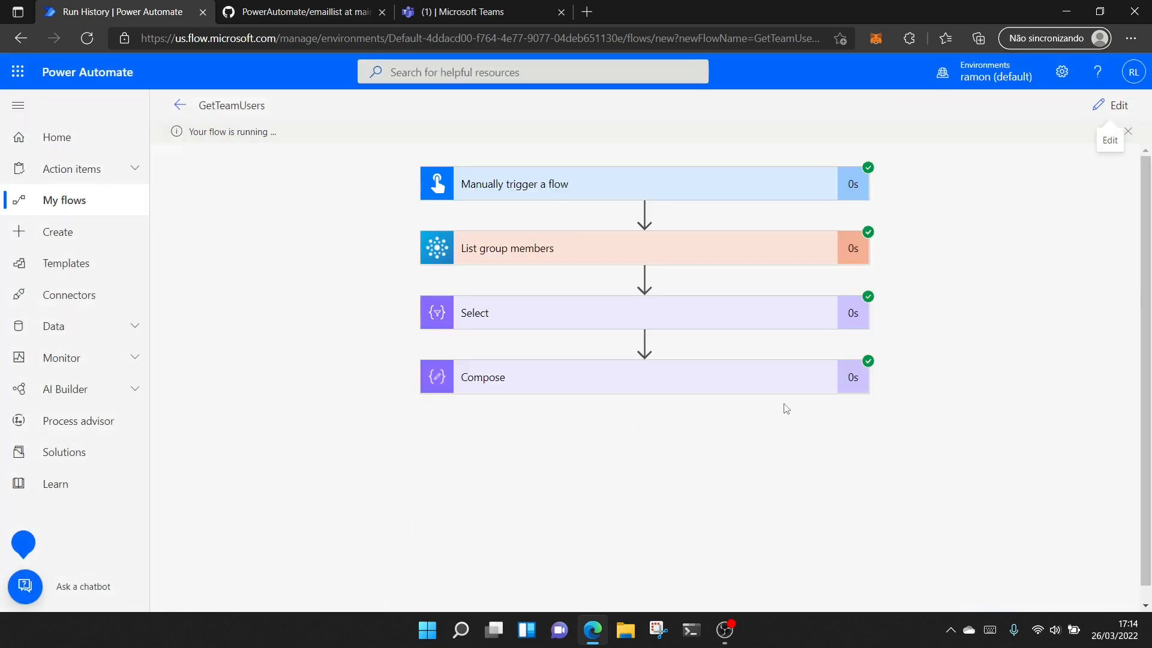
# Examine the full email list in the Compose action's inputs for the new run, from start to end
pyautogui.click(706, 382)
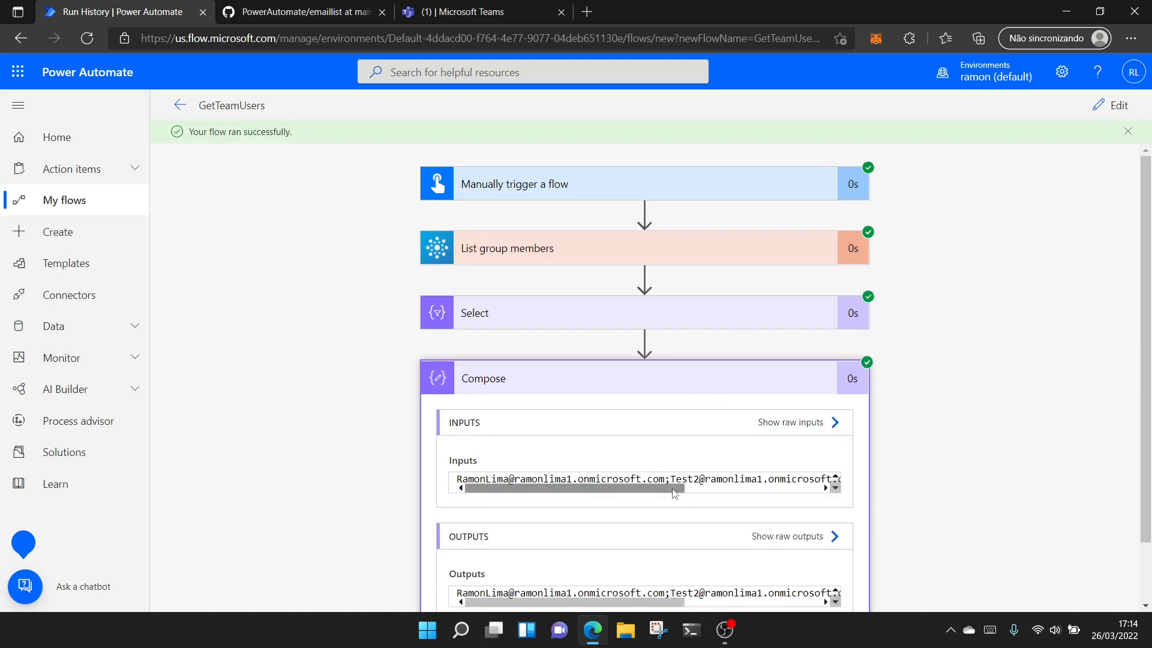
pyautogui.moveTo(683, 489); pyautogui.dragTo(796, 477)
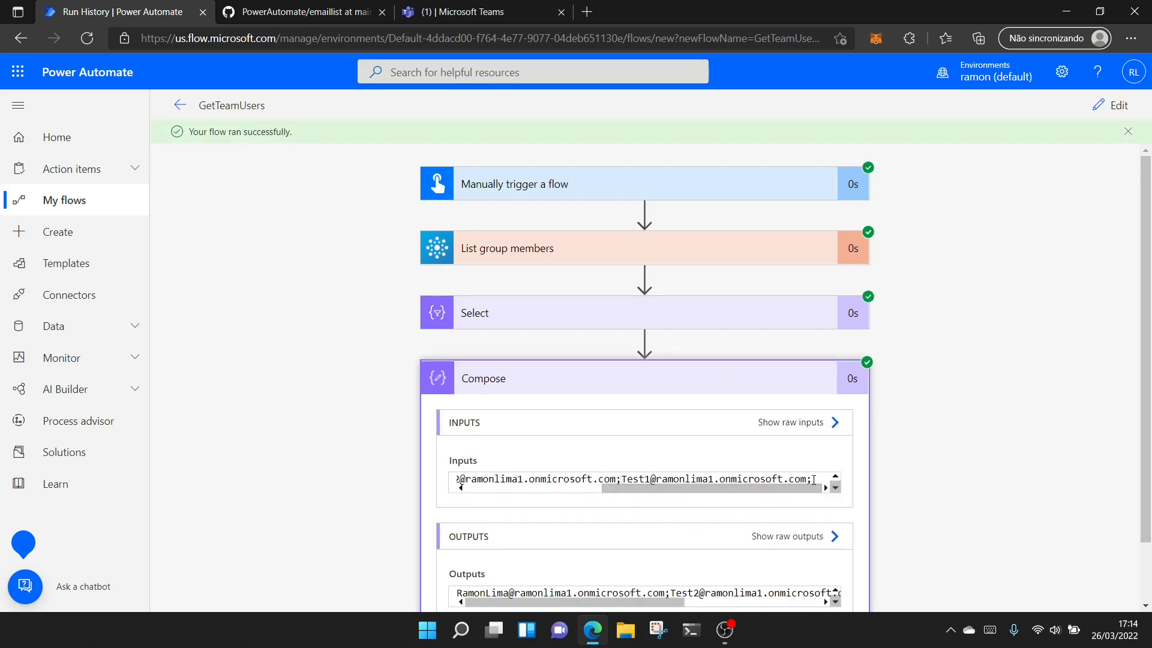
pyautogui.tripleClick(813, 479)
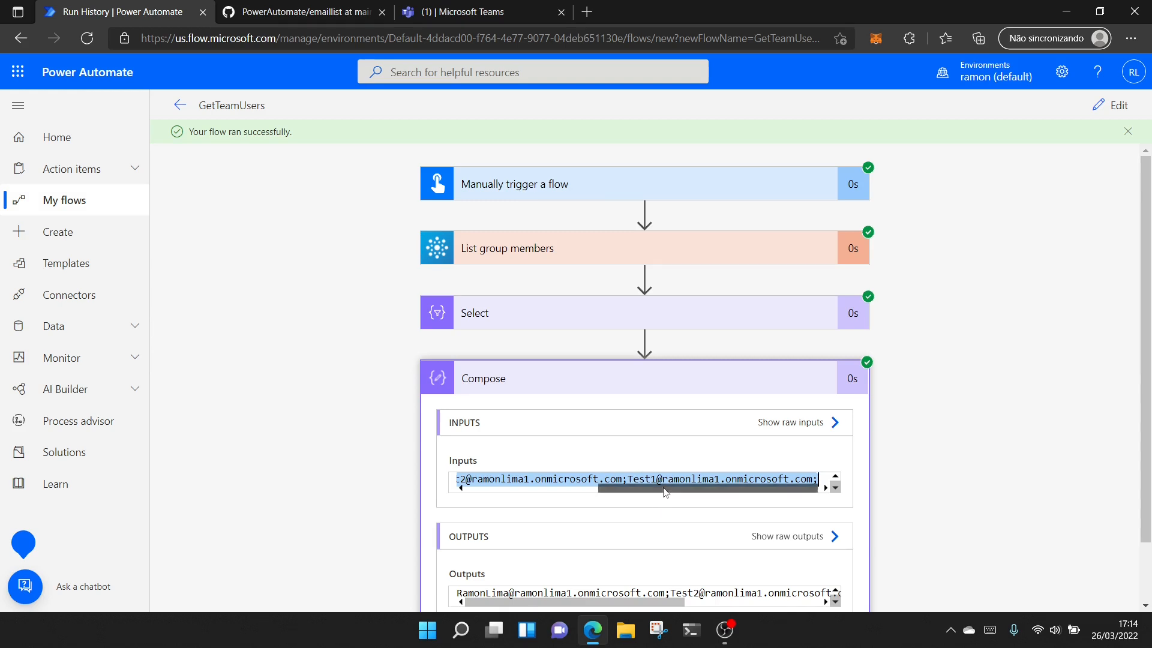
pyautogui.moveTo(663, 489); pyautogui.dragTo(403, 500)
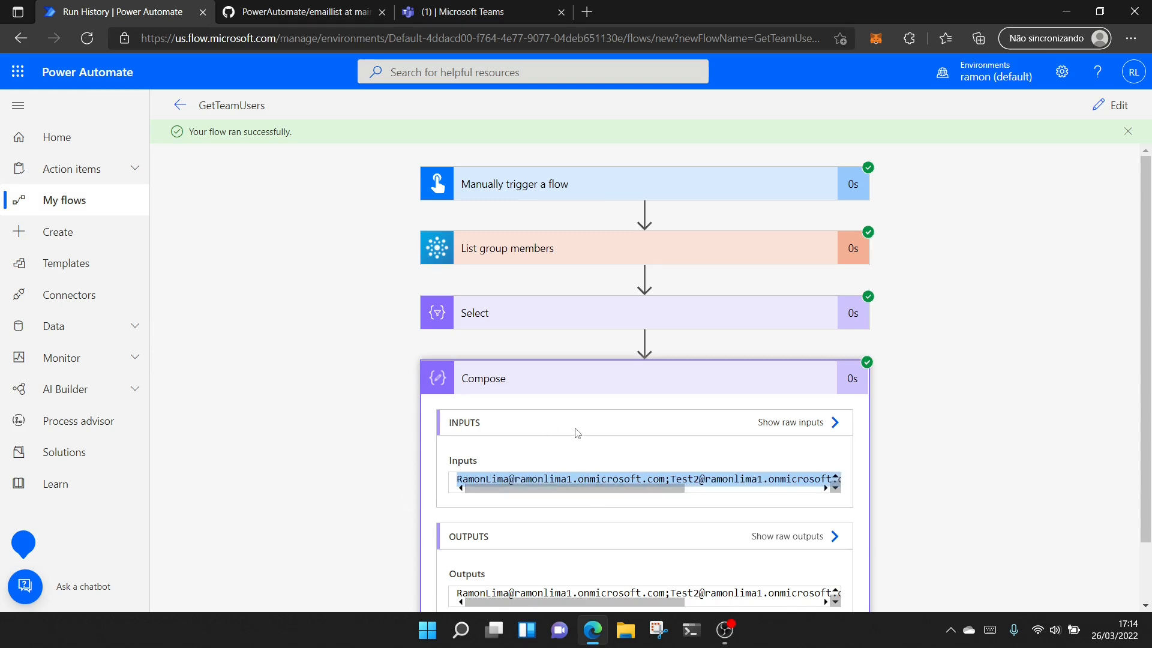